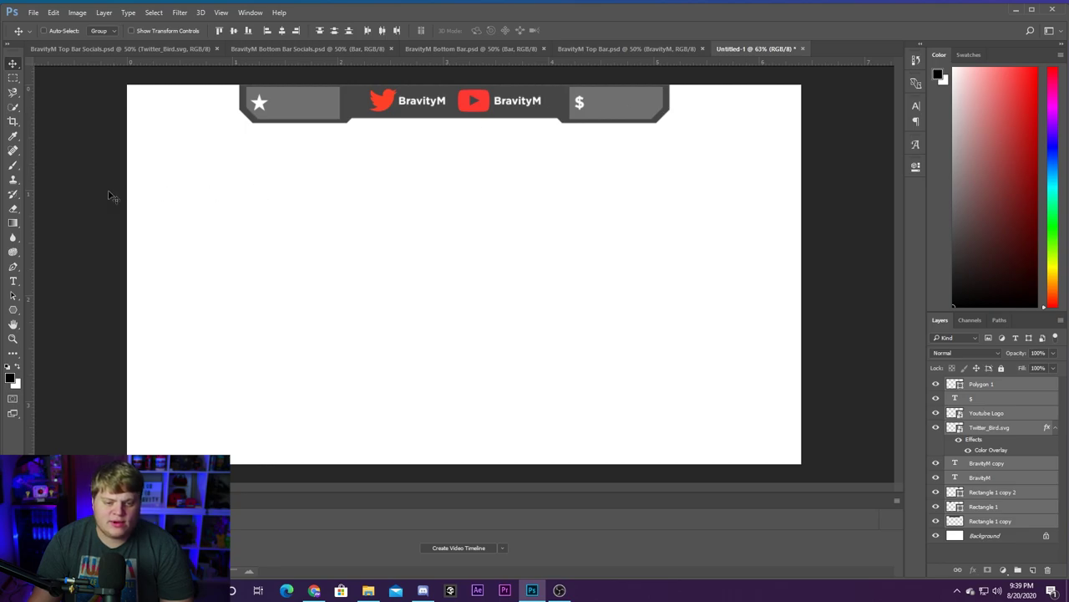
# Convert the white Background layer to Layer 0 and delete it.
pyautogui.click(12, 338)
pyautogui.keyDown('alt'); pyautogui.click(278, 344); pyautogui.keyUp('alt')
pyautogui.moveTo(278, 344); pyautogui.dragTo(292, 348)
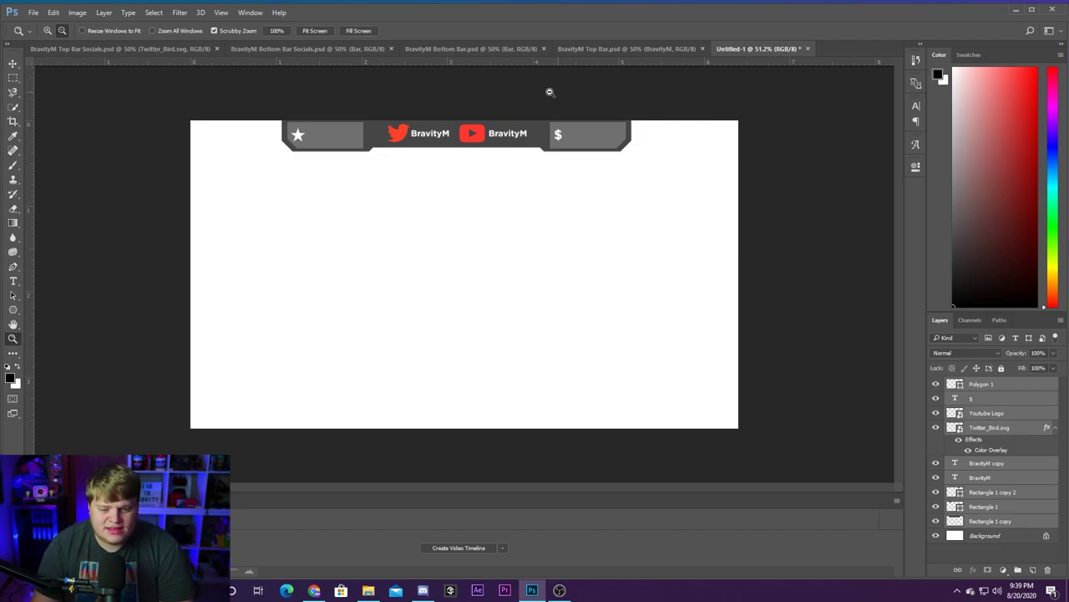
pyautogui.click(971, 552)
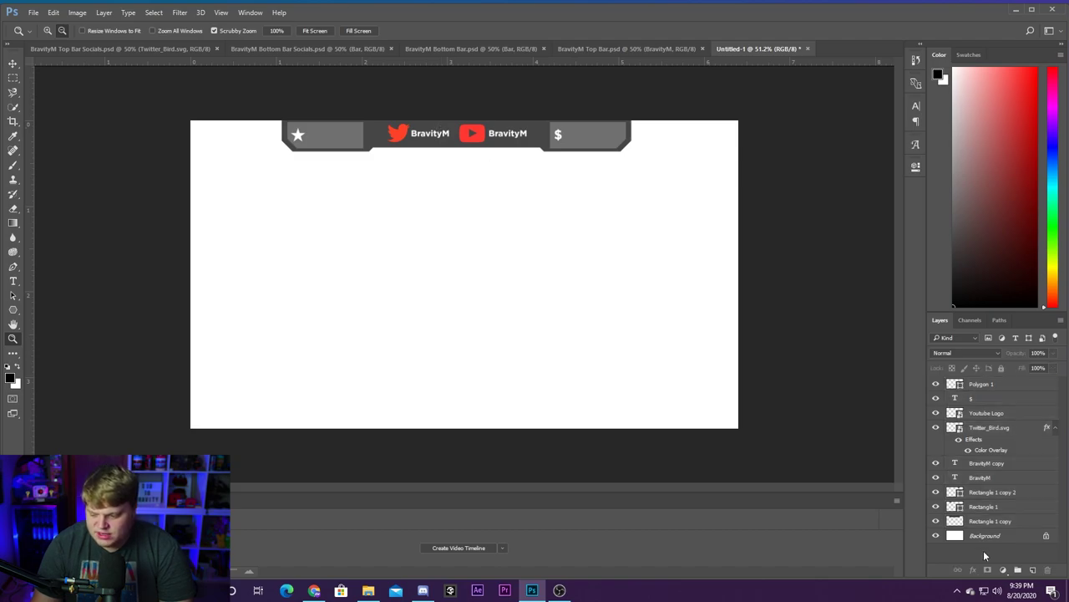
pyautogui.click(1011, 538)
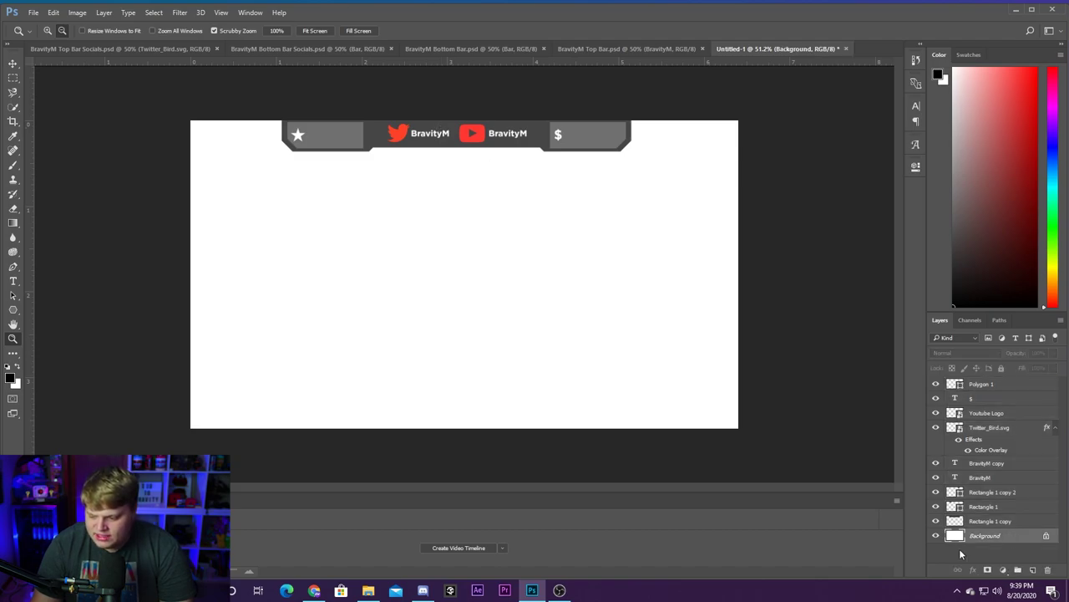
pyautogui.doubleClick(1017, 540)
pyautogui.press('Return')
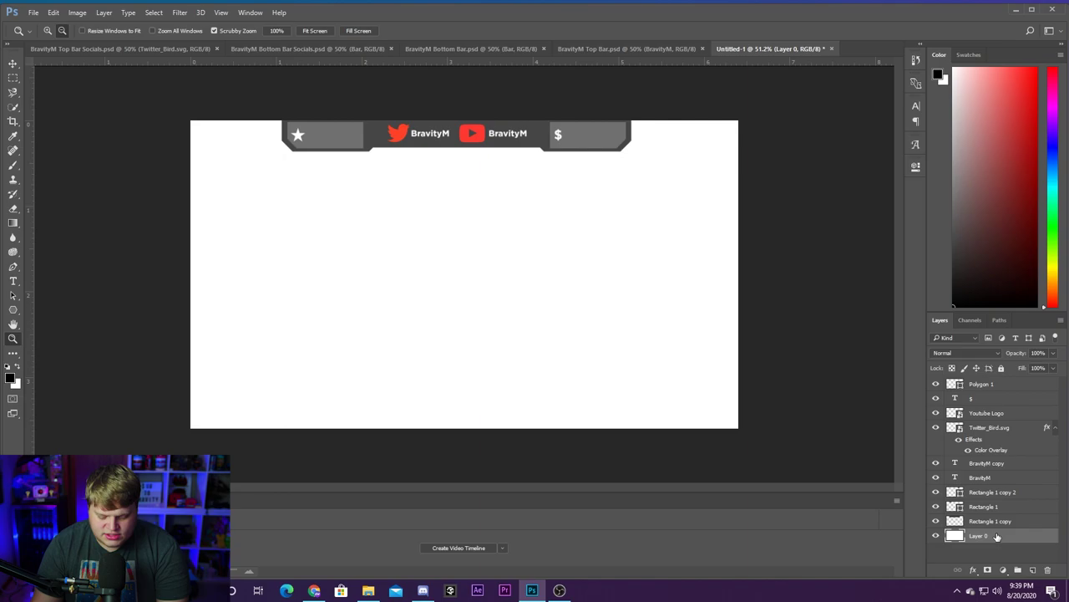
pyautogui.press('Delete')
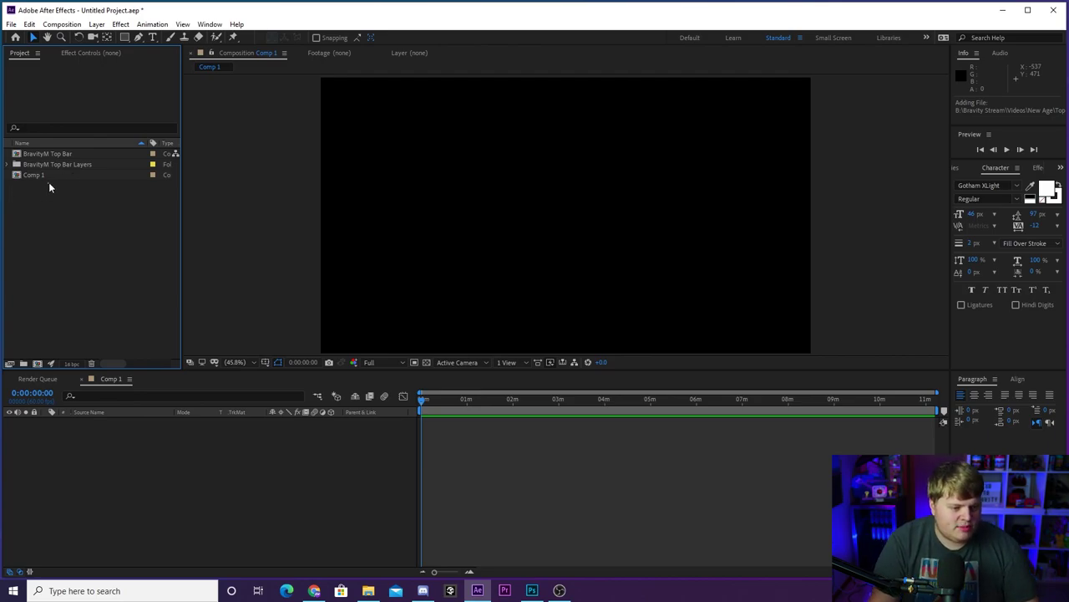
# Open the BravityM Top Bar composition and set the viewer magnification to Fit.
pyautogui.click(54, 155)
pyautogui.doubleClick(59, 155)
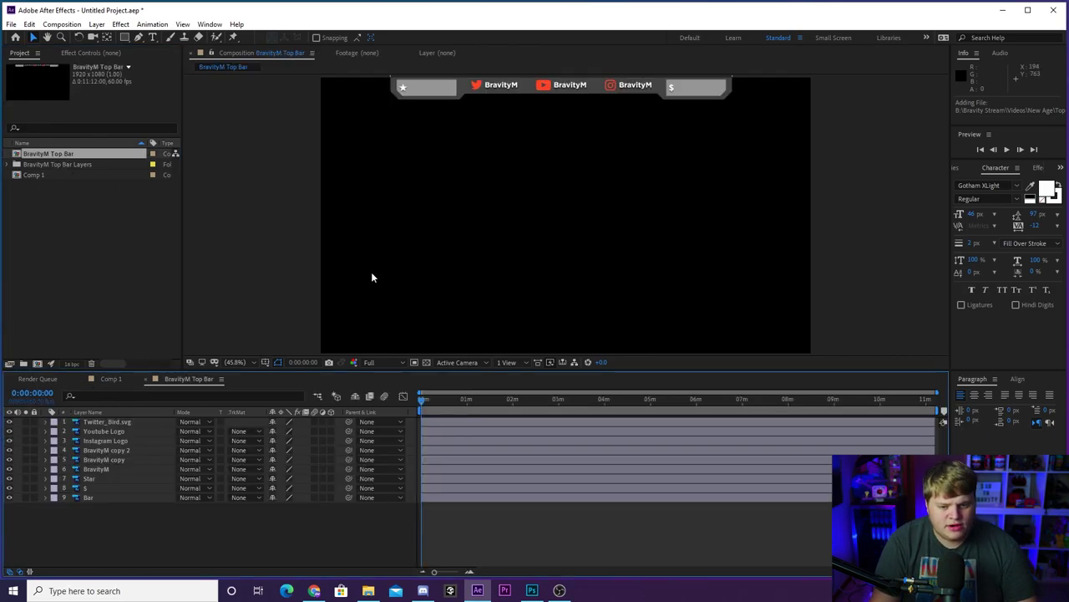
pyautogui.press(',')
pyautogui.press(',')
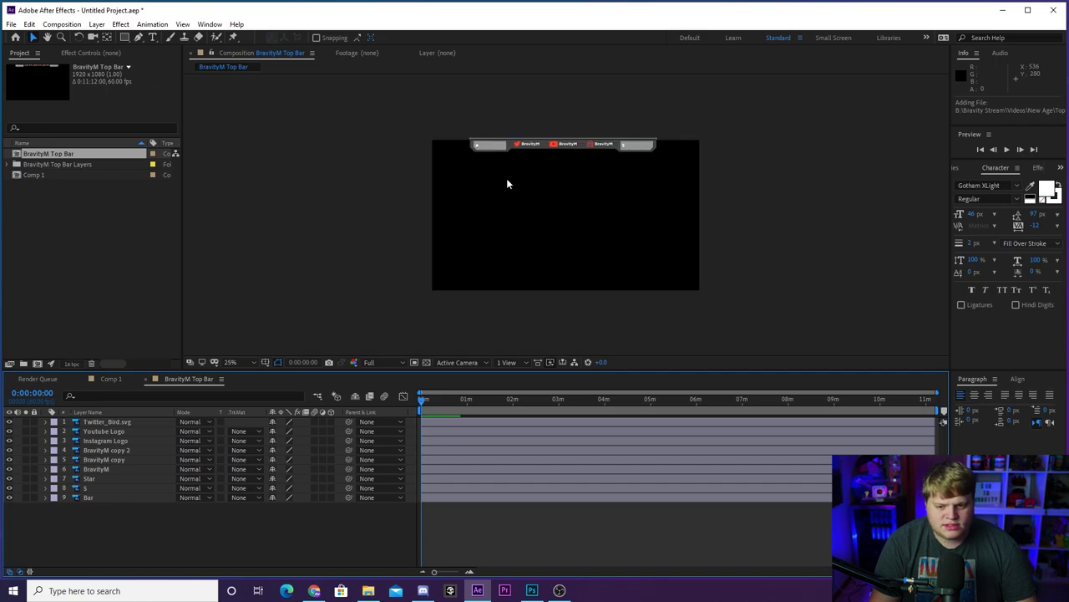
pyautogui.click(231, 362)
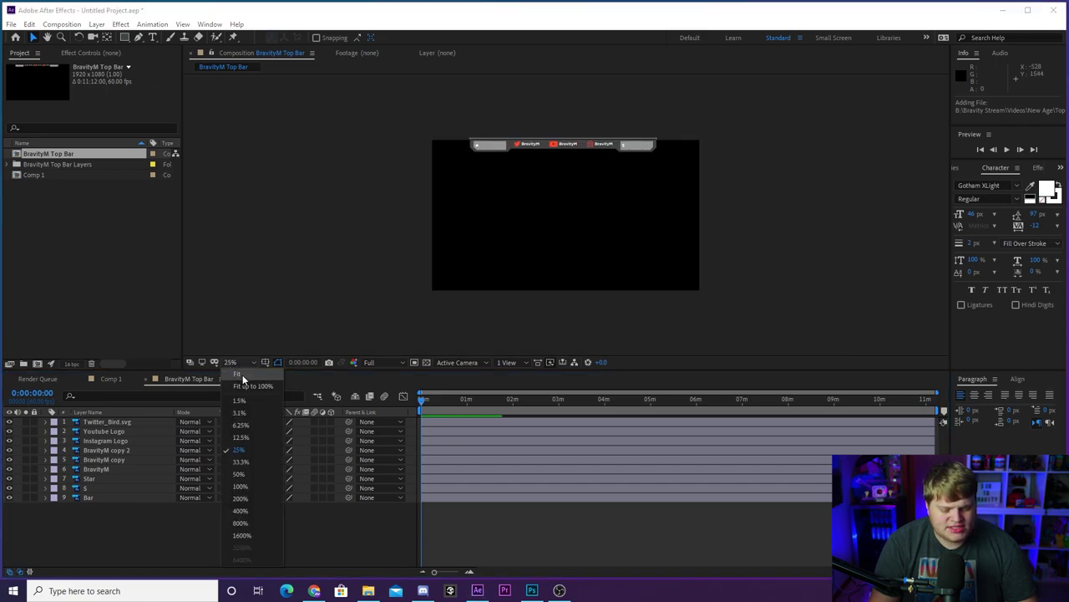
pyautogui.click(244, 380)
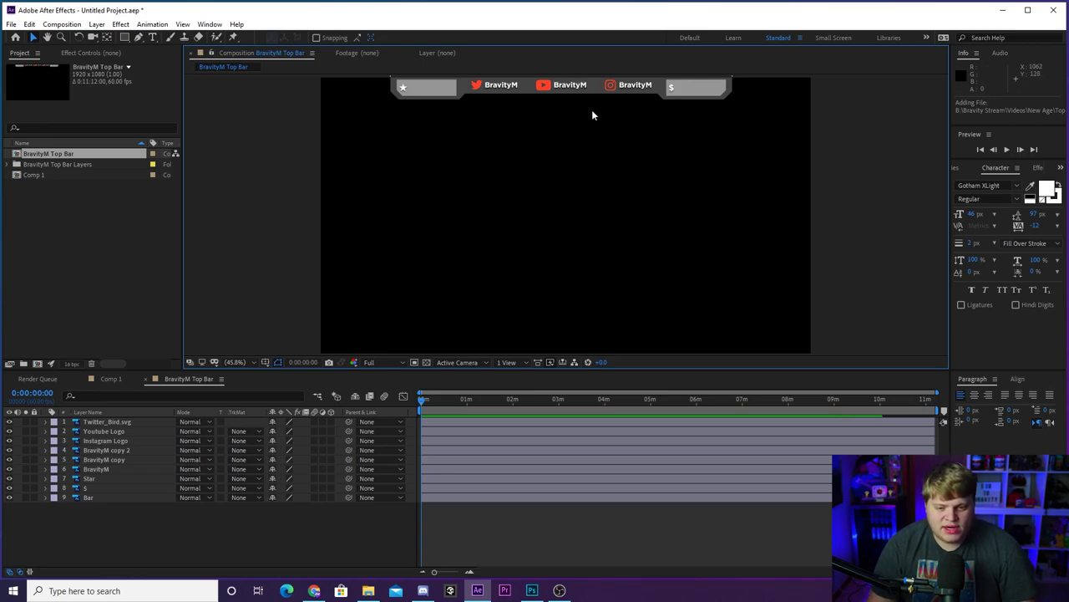
pyautogui.scroll(1, 641, 194)
pyautogui.click(232, 361)
pyautogui.click(239, 383)
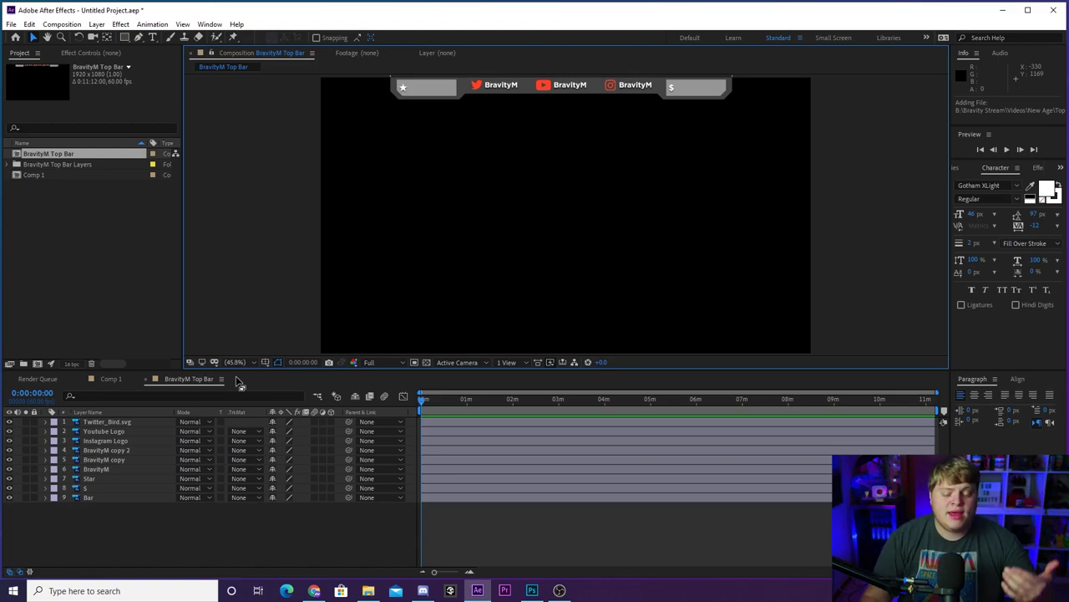
# Select layers 1–8 and pick-whip their Parent to the Bar layer.
pyautogui.click(156, 544)
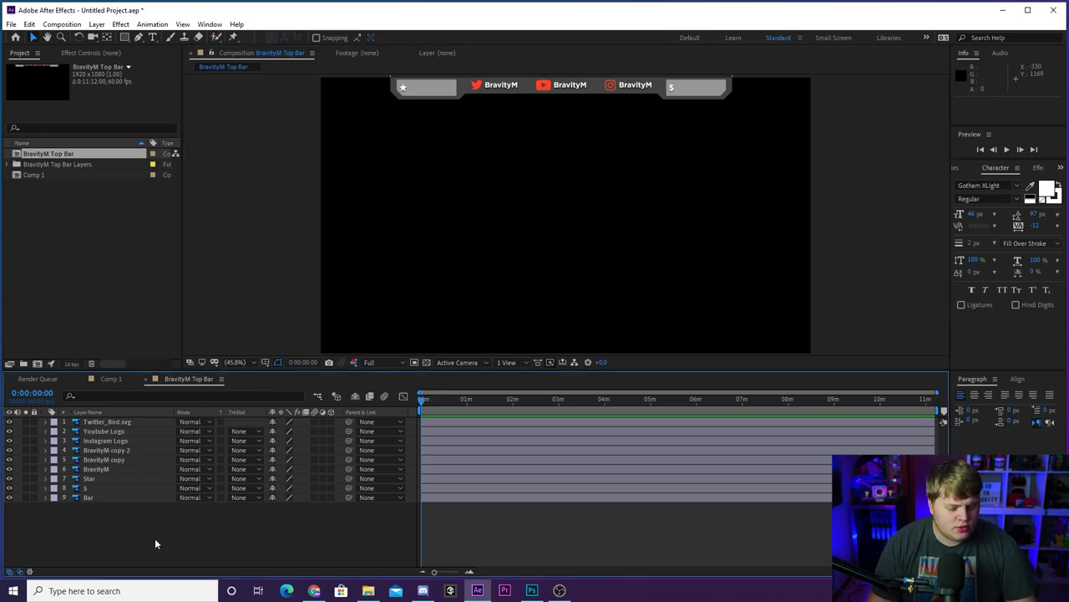
pyautogui.click(106, 487)
pyautogui.keyDown('shift'); pyautogui.click(118, 421); pyautogui.keyUp('shift')
pyautogui.keyDown('shift'); pyautogui.click(95, 497); pyautogui.keyUp('shift')
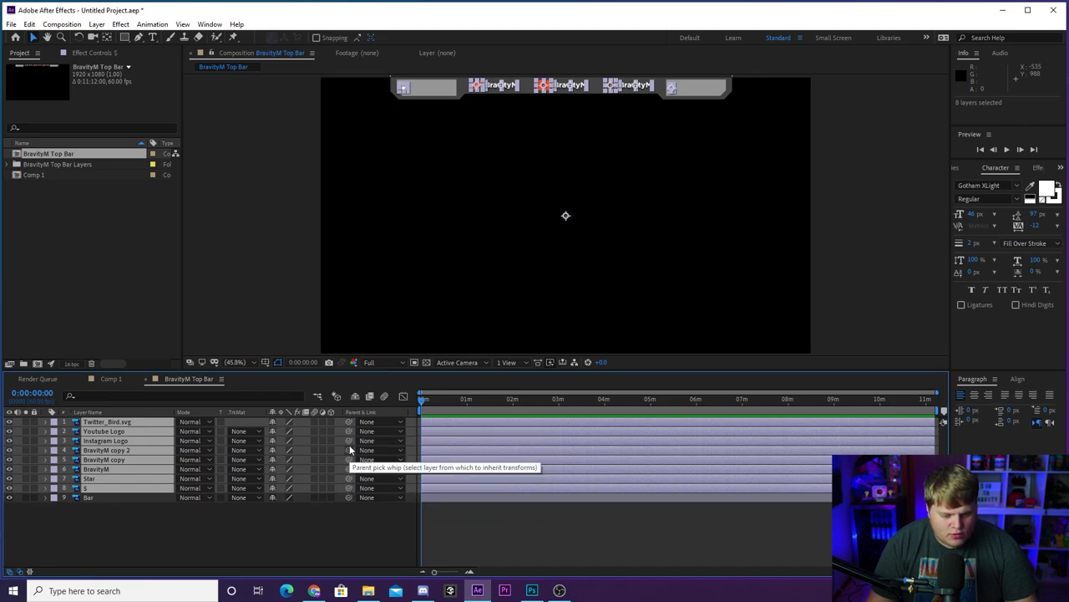
pyautogui.moveTo(350, 422); pyautogui.dragTo(148, 501)
pyautogui.click(158, 531)
pyautogui.click(140, 502)
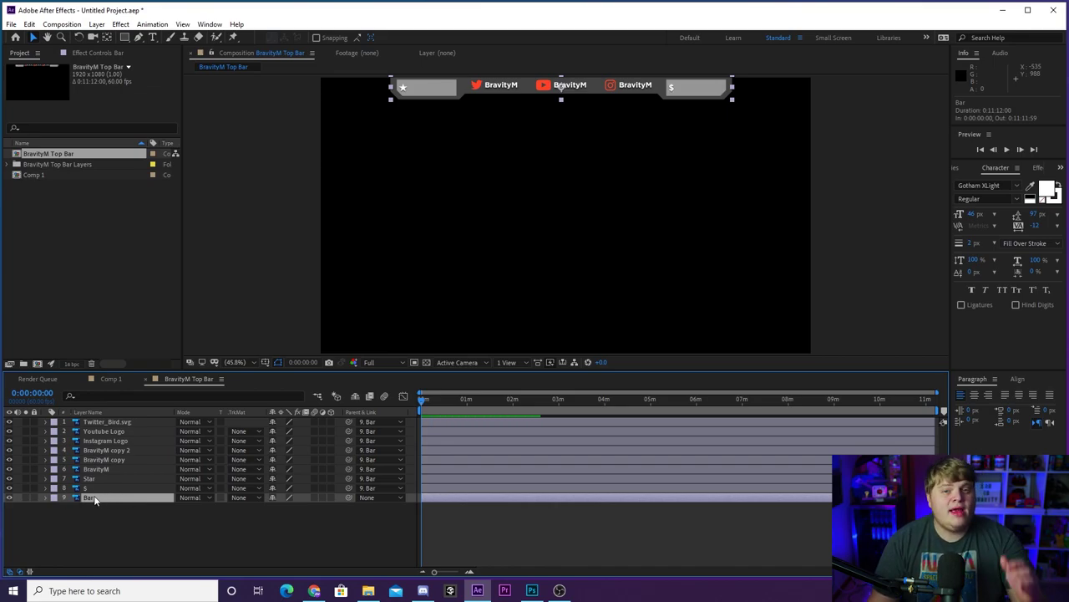
# Reveal the Bar layer's Position property and zoom the timeline in to frames.
pyautogui.click(103, 538)
pyautogui.click(111, 499)
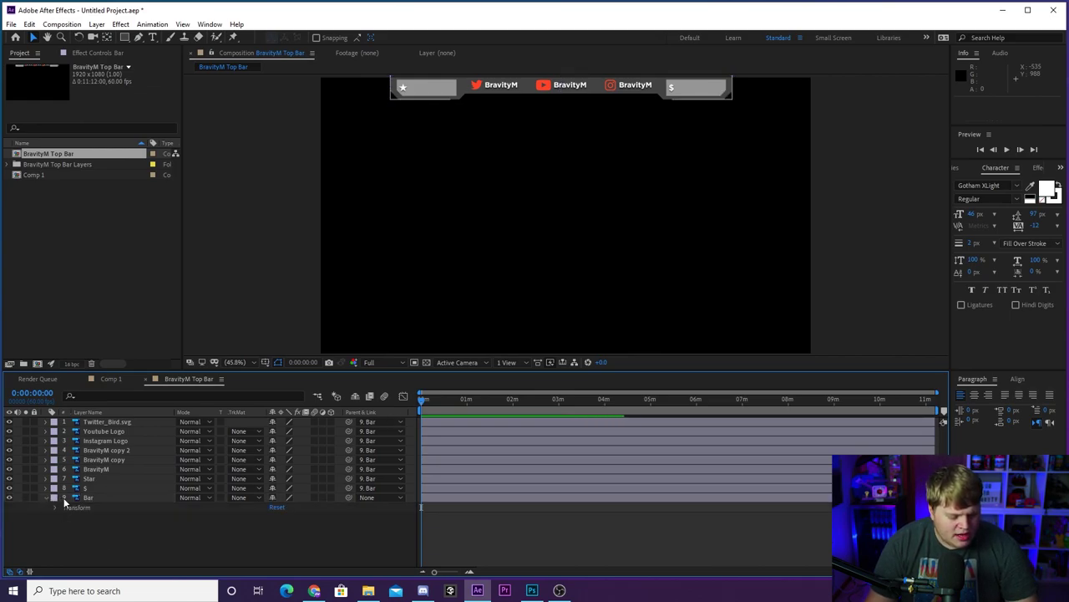
pyautogui.click(56, 507)
pyautogui.click(94, 526)
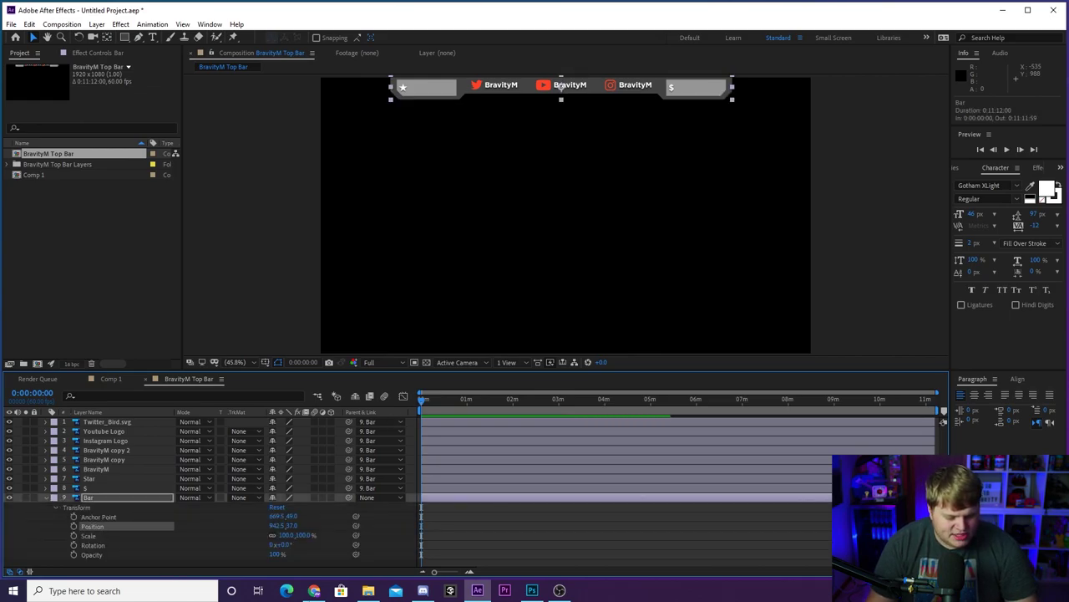
pyautogui.click(469, 572)
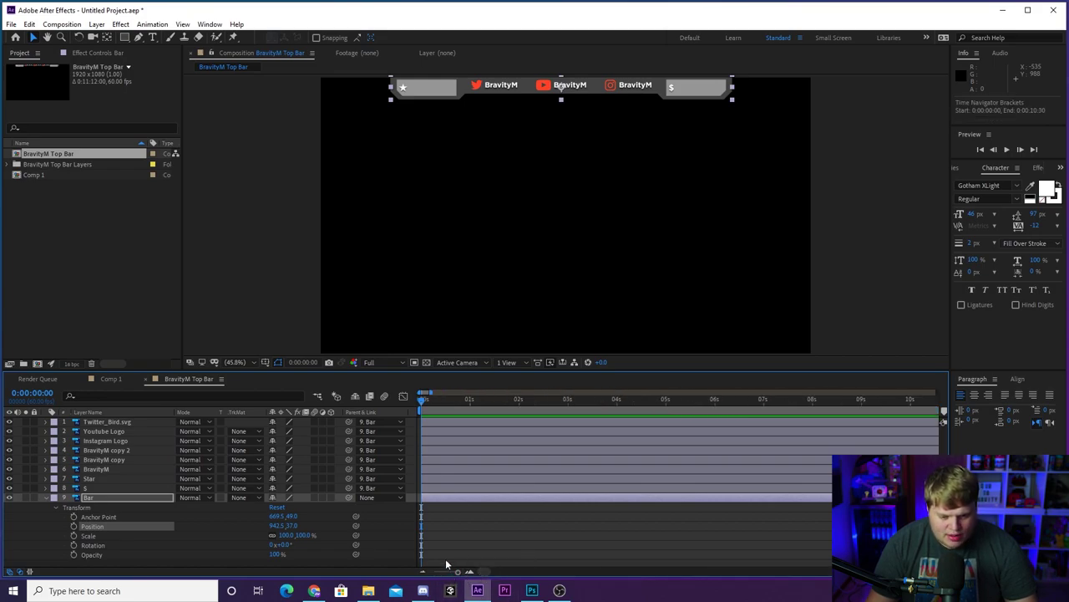
pyautogui.click(474, 574)
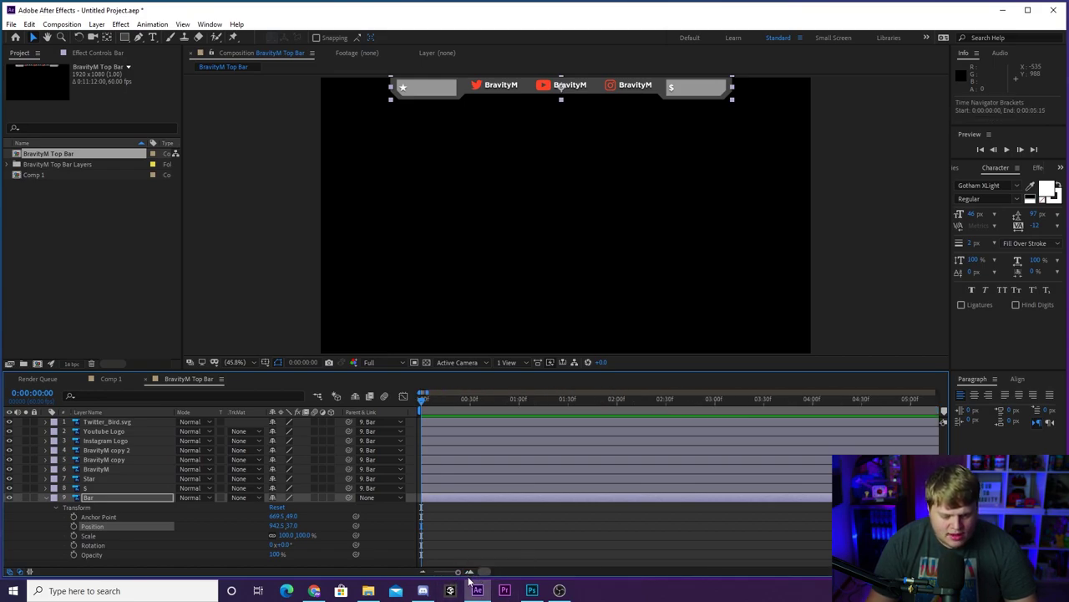
# Keyframe Bar's Position at frame 0 and at 0:00:00:20 (942.5, 37.0), then return to the first keyframe.
pyautogui.click(73, 527)
pyautogui.moveTo(422, 399); pyautogui.dragTo(456, 411)
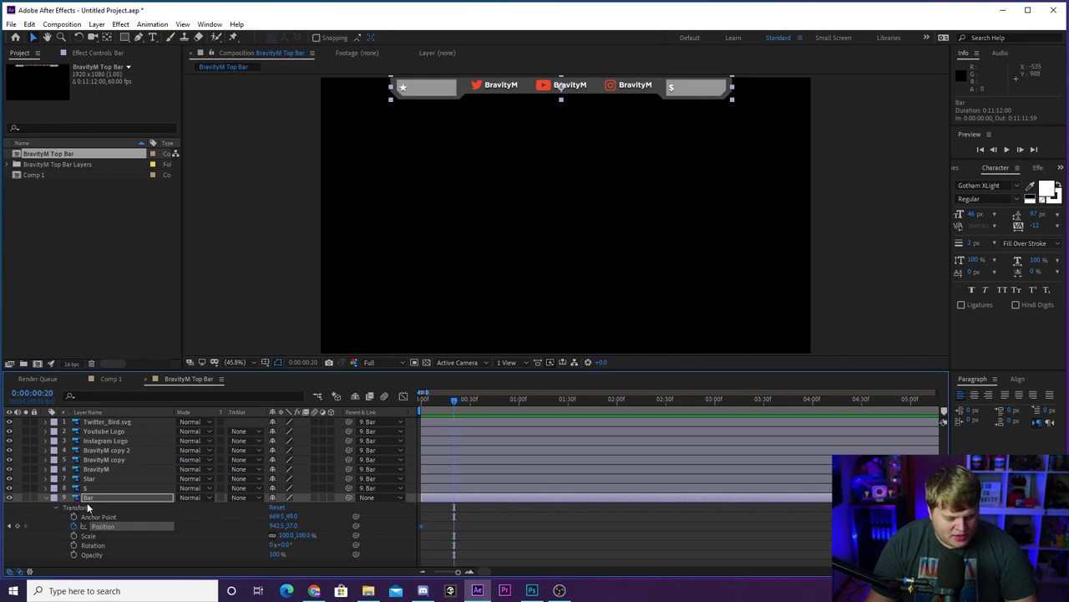
pyautogui.click(18, 526)
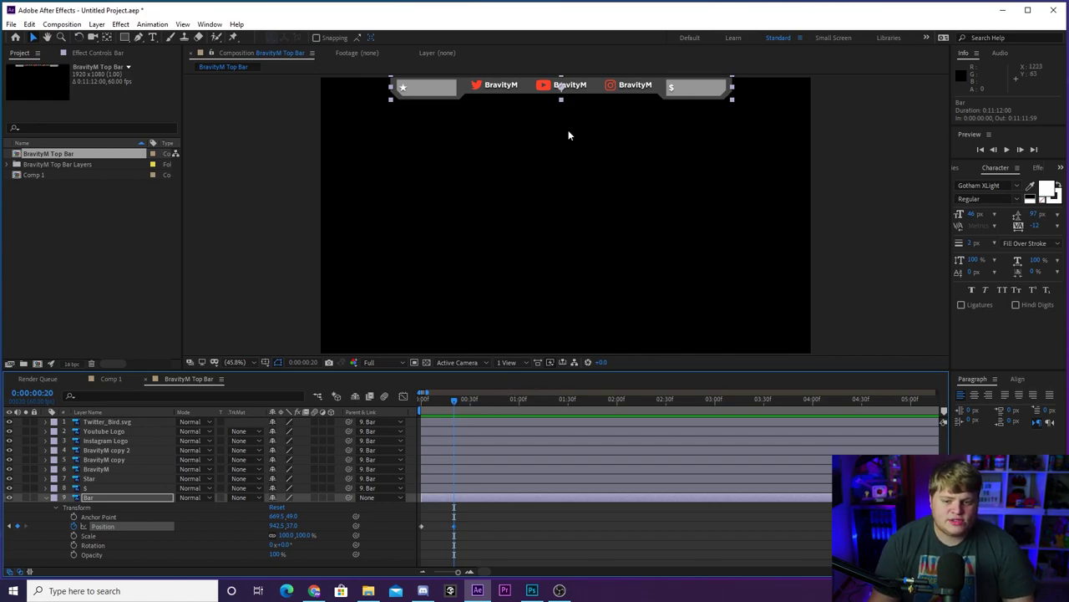
pyautogui.click(565, 131)
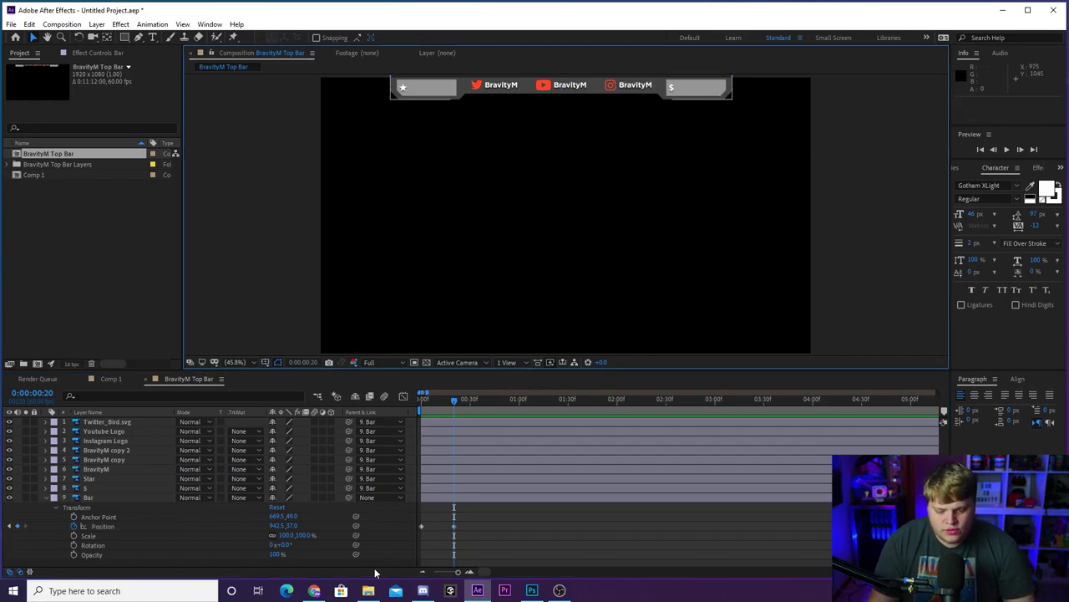
pyautogui.click(9, 527)
# Set the Bar's starting Y position to -60 so it slides down from off-screen, and preview.
pyautogui.click(289, 525)
pyautogui.write('-60')
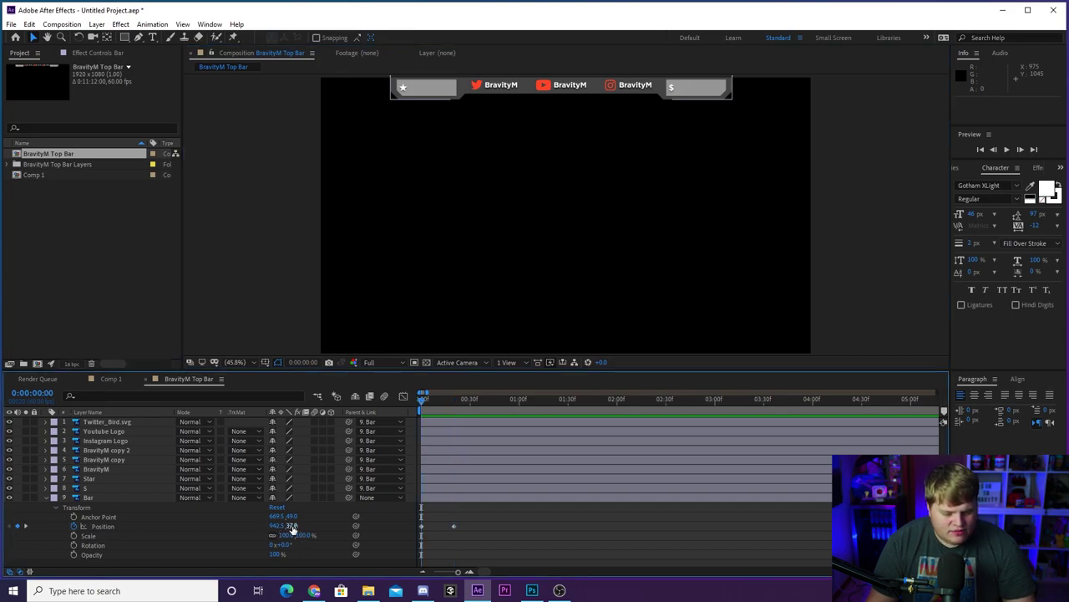
pyautogui.press('Return')
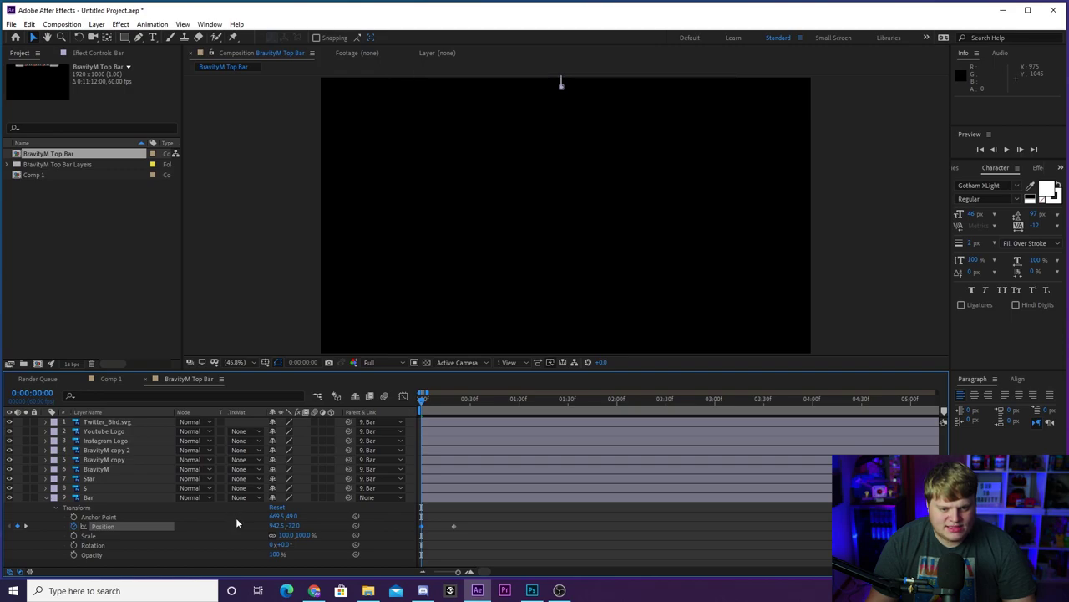
pyautogui.press('Return')
pyautogui.press('space')
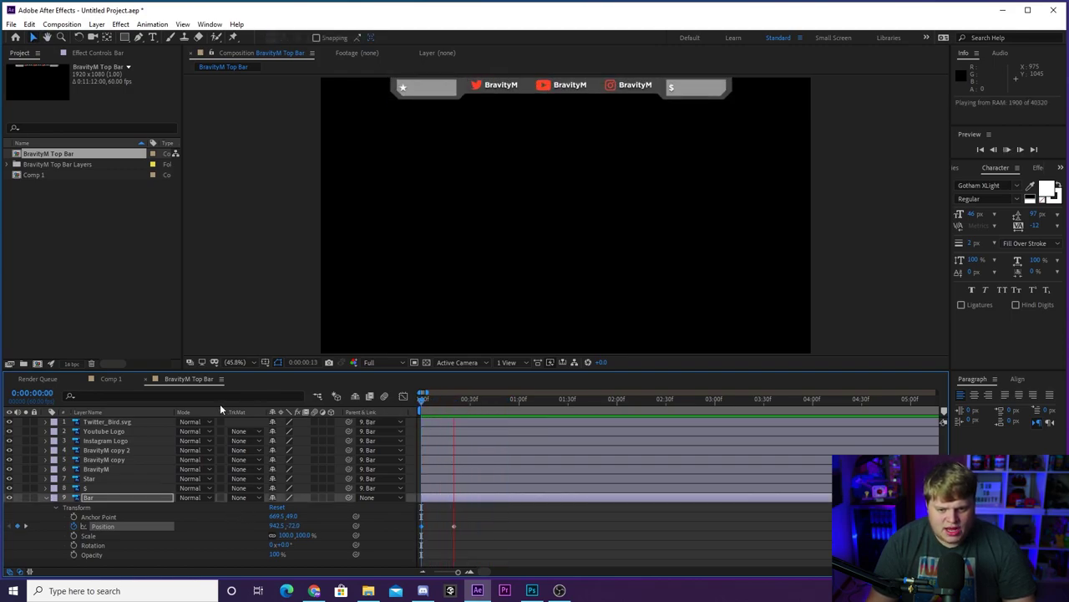
pyautogui.press('space')
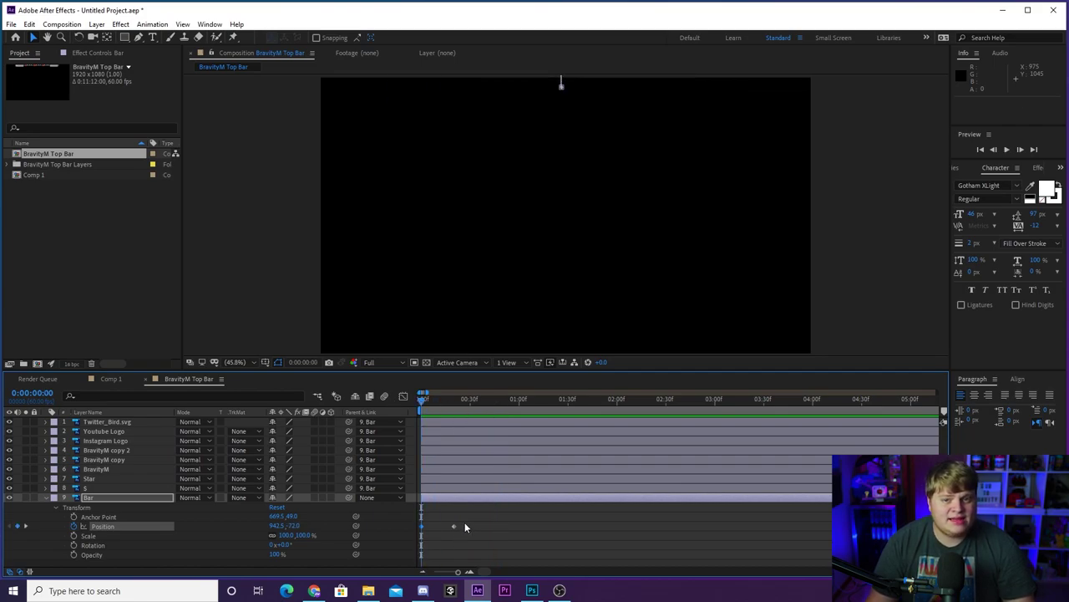
# Easy Ease both Position keyframes and stretch the final keyframe's influence for a long ease-in.
pyautogui.moveTo(466, 520); pyautogui.dragTo(420, 534)
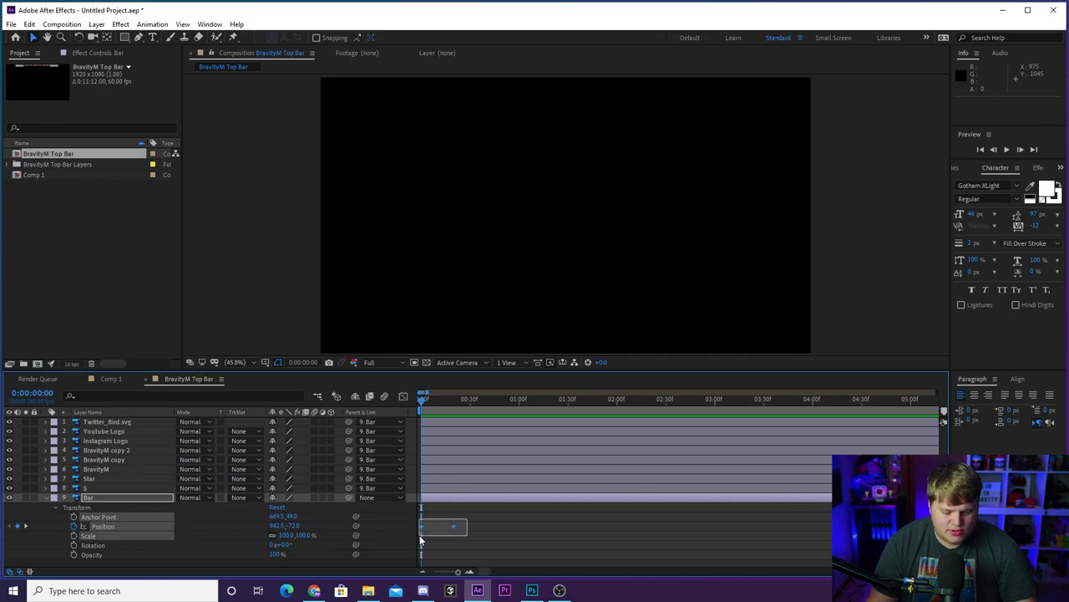
pyautogui.rightClick(450, 525)
pyautogui.moveTo(508, 518)
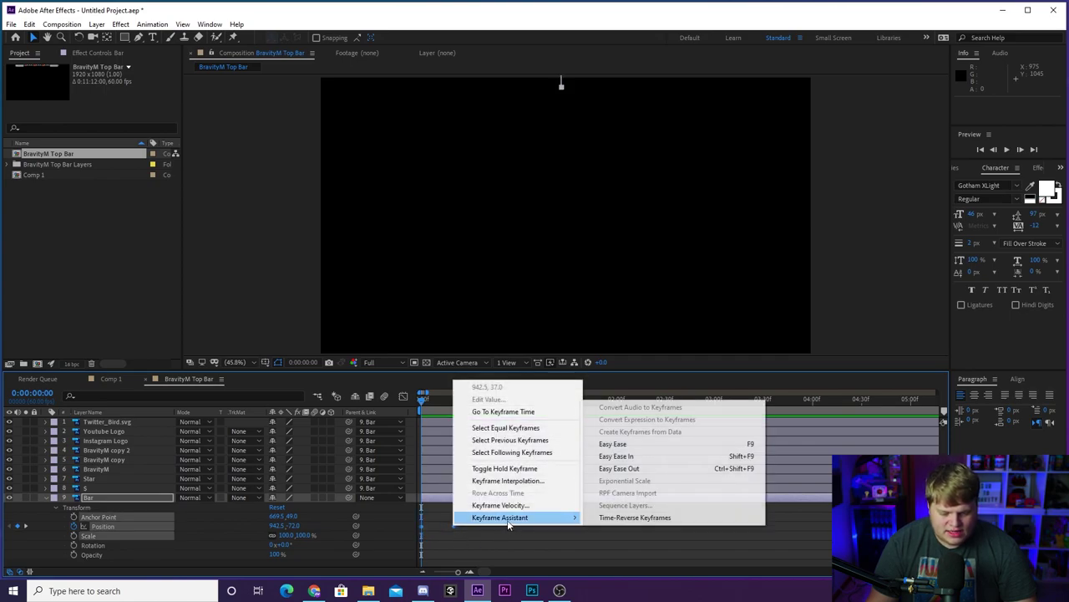
pyautogui.click(633, 444)
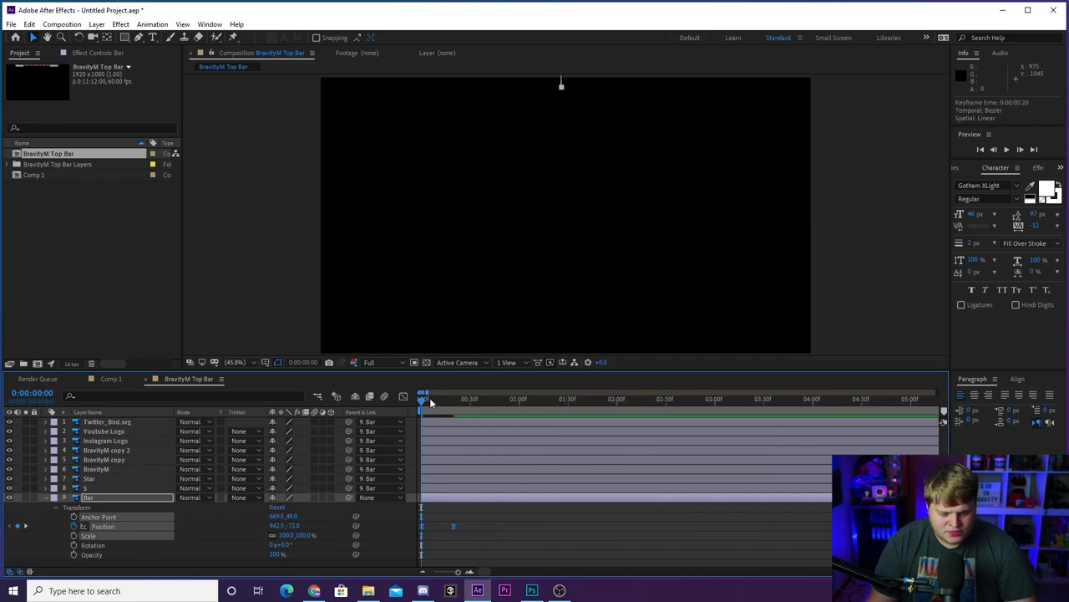
pyautogui.click(403, 397)
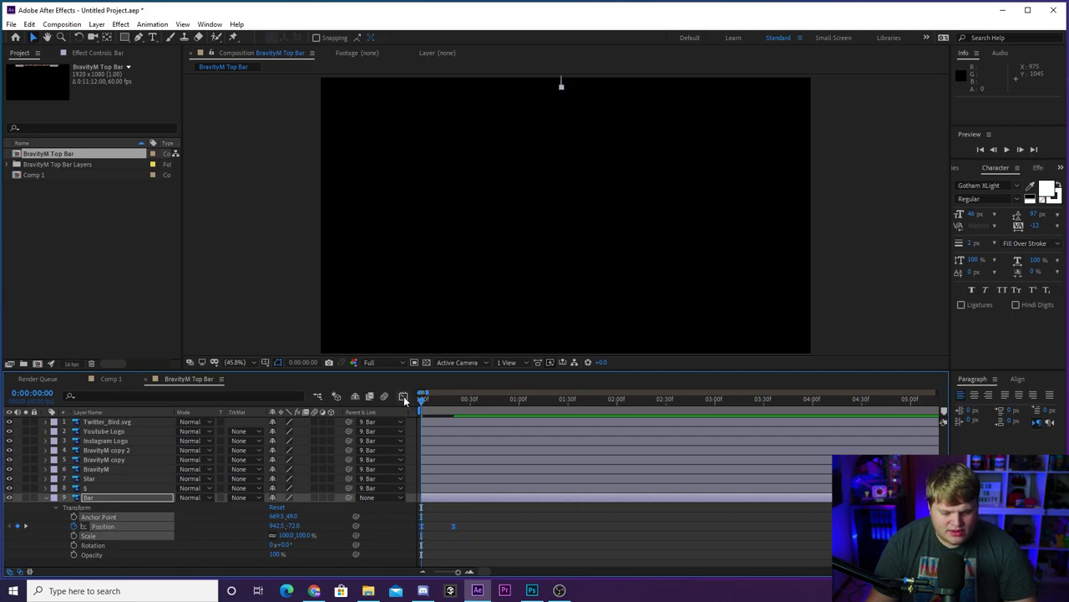
pyautogui.click(469, 573)
pyautogui.click(469, 573)
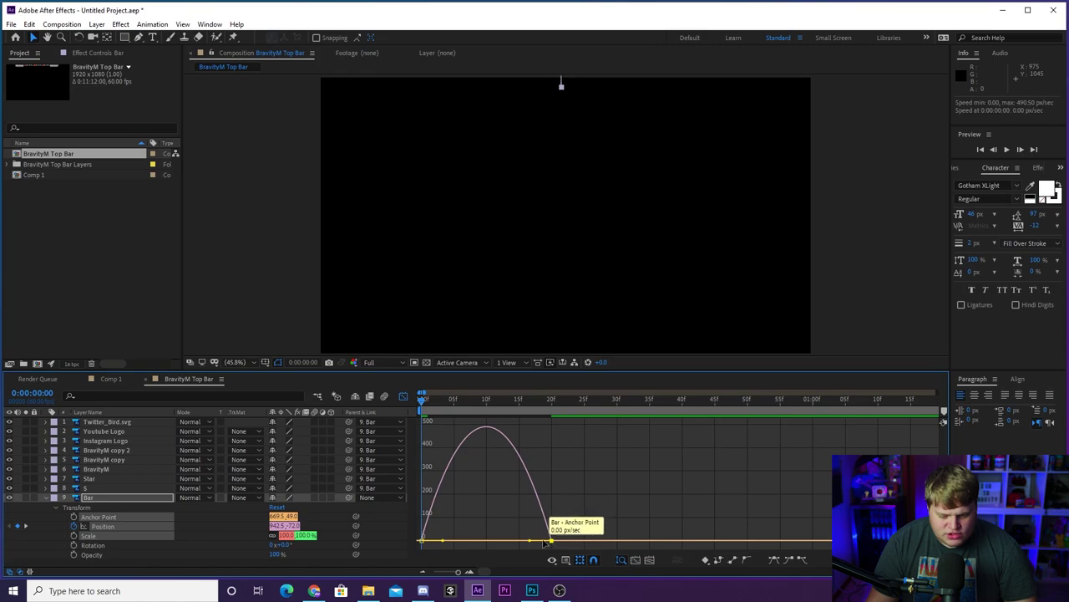
pyautogui.moveTo(533, 541); pyautogui.dragTo(397, 540)
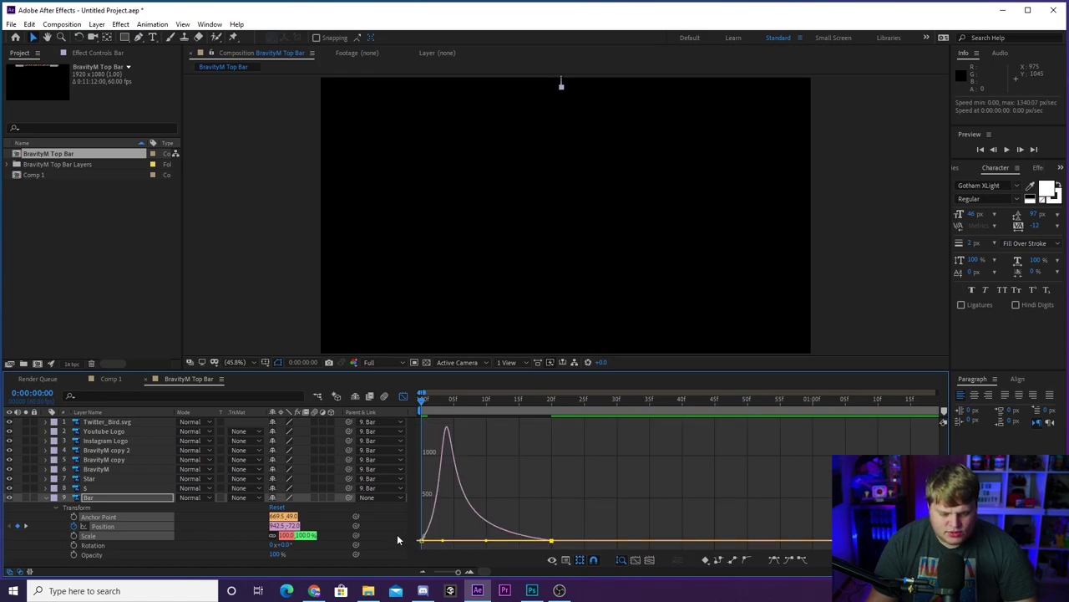
# Preview the bar's slide-down animation, then collapse the Bar layer's Transform properties.
pyautogui.click(403, 398)
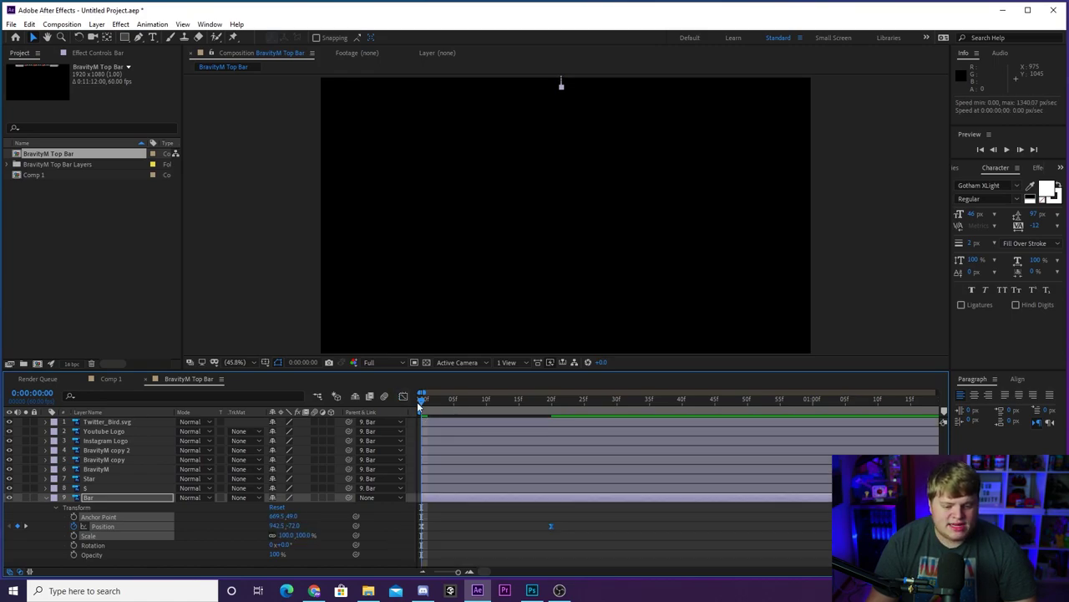
pyautogui.press('space')
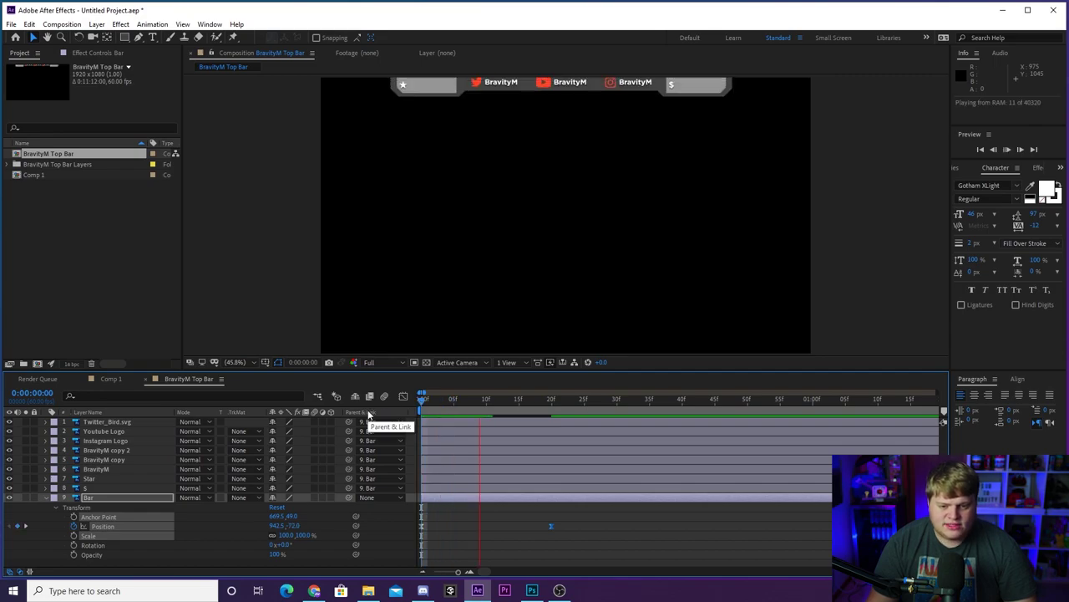
pyautogui.press('space')
pyautogui.press('space')
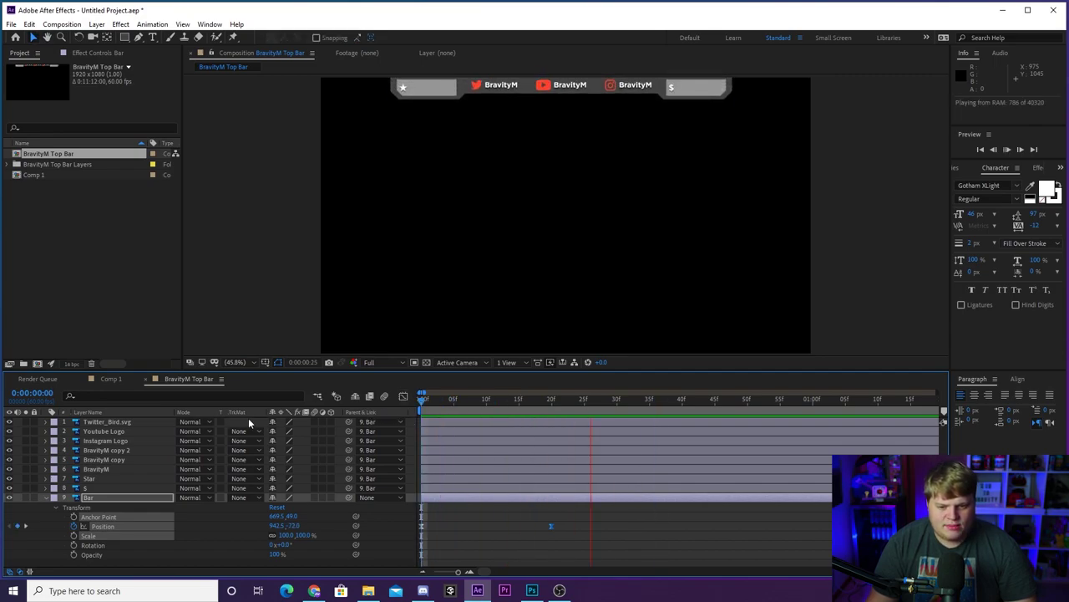
pyautogui.press('space')
pyautogui.press('space')
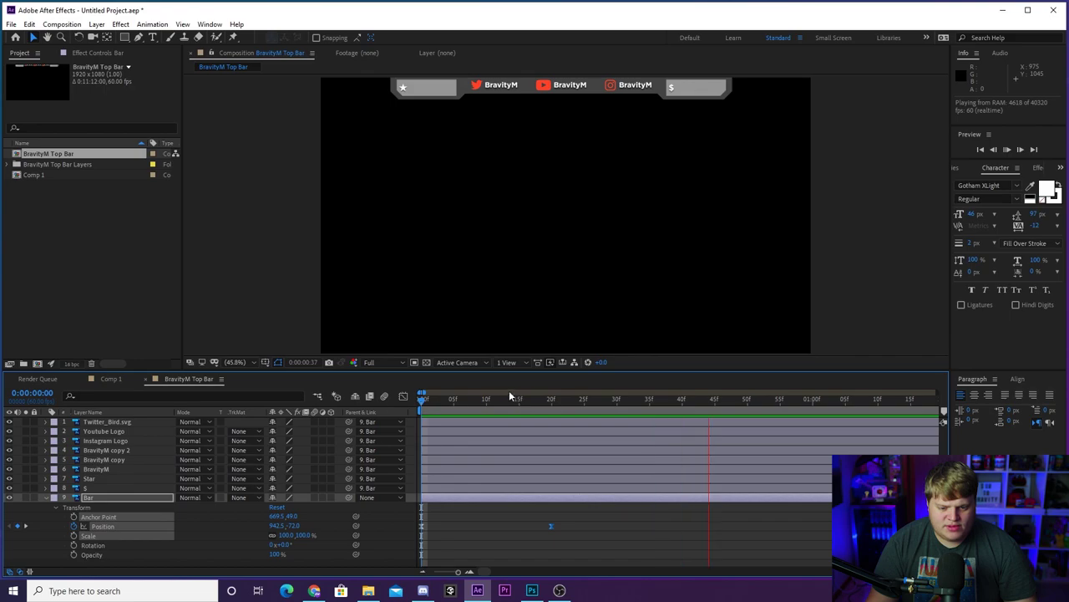
pyautogui.press('space')
pyautogui.press('space')
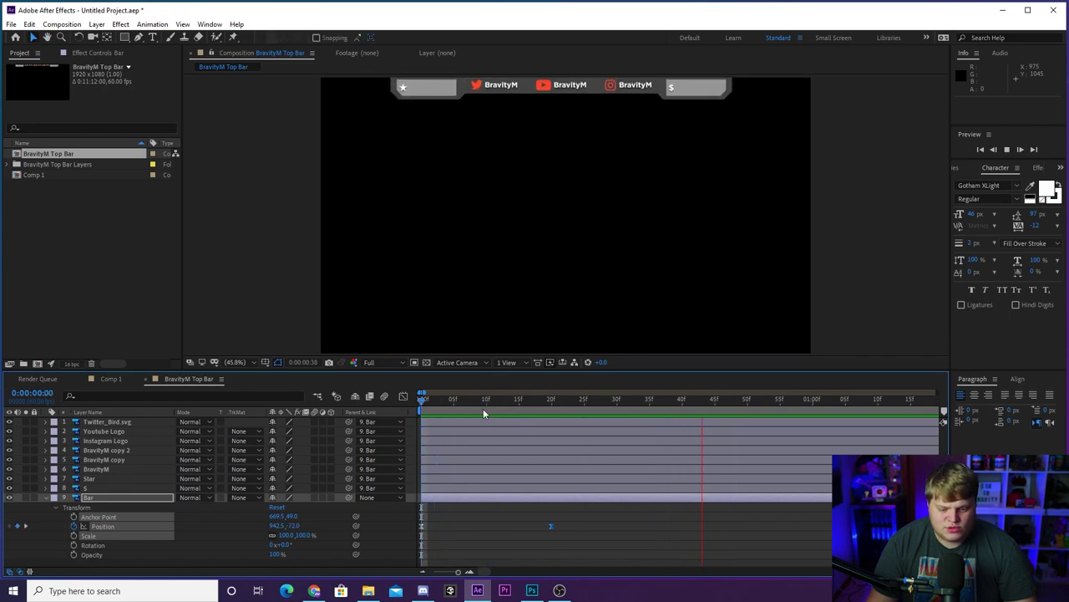
pyautogui.press('space')
pyautogui.press('space')
pyautogui.click(56, 500)
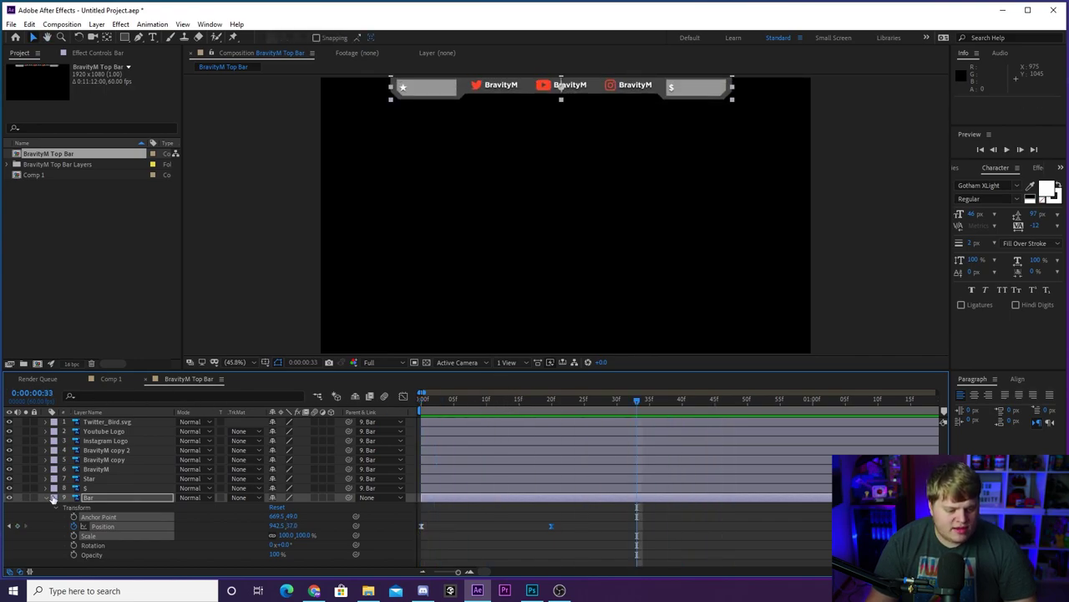
pyautogui.click(46, 497)
pyautogui.click(121, 543)
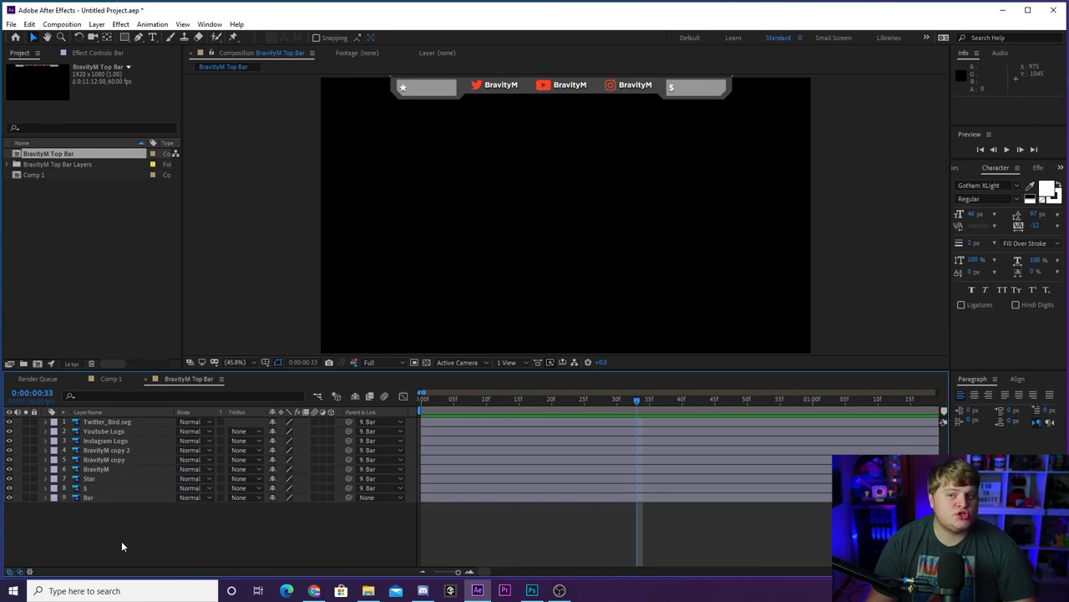
# End the work area at 0:00:20:02 and preview the trimmed range.
pyautogui.click(423, 572)
pyautogui.click(422, 398)
pyautogui.moveTo(423, 399); pyautogui.dragTo(829, 420)
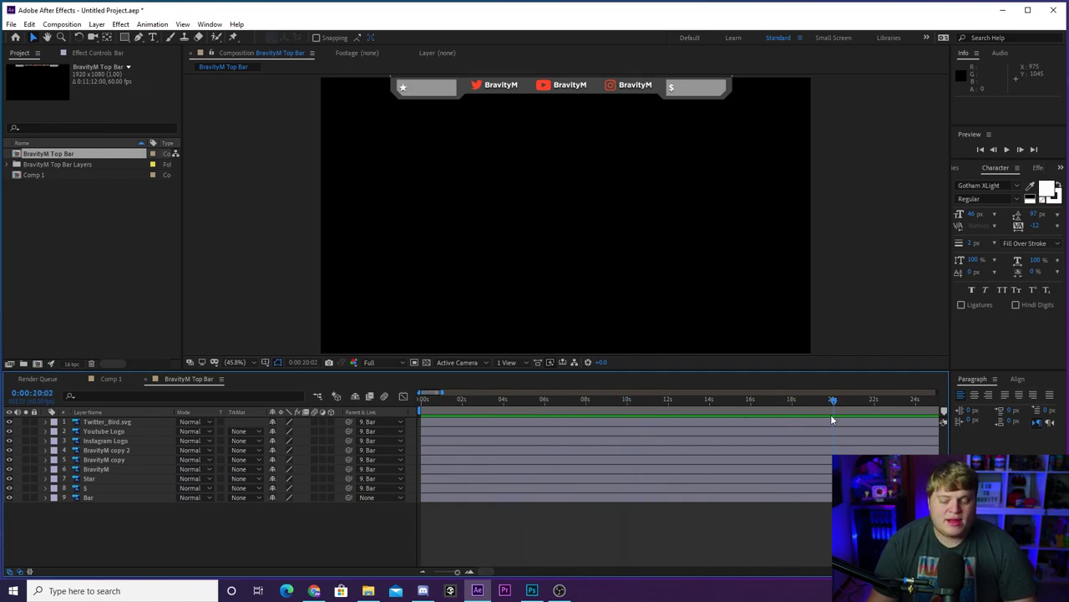
pyautogui.press('n')
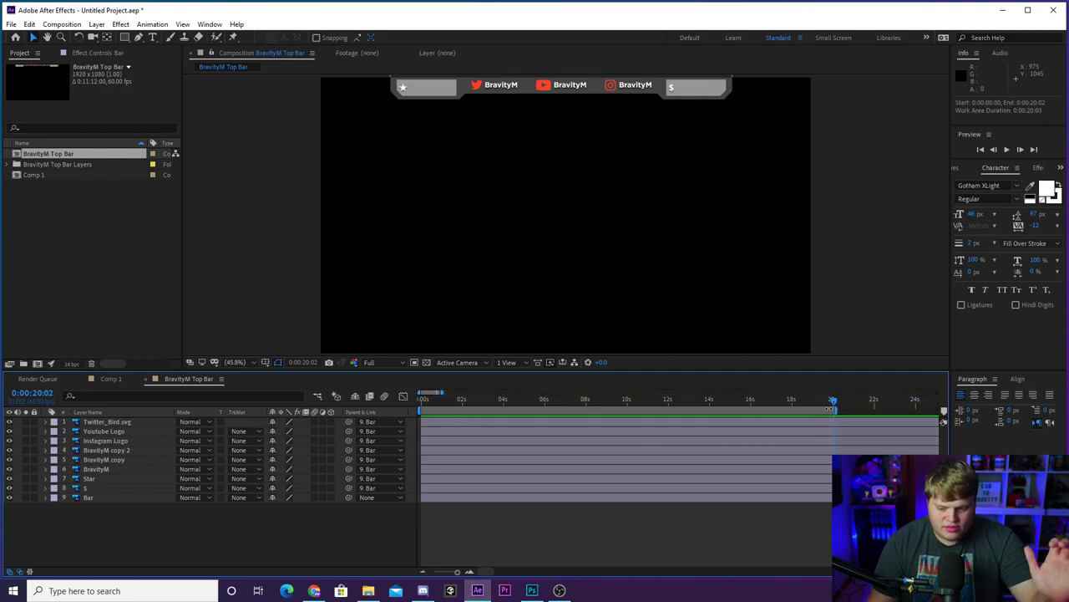
pyautogui.click(478, 405)
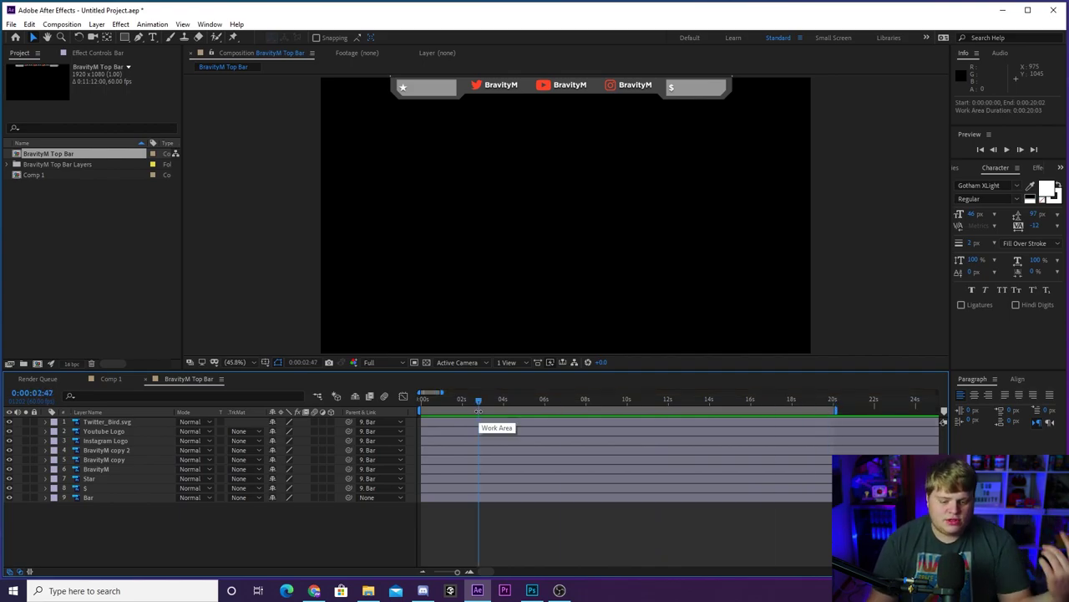
pyautogui.press('space')
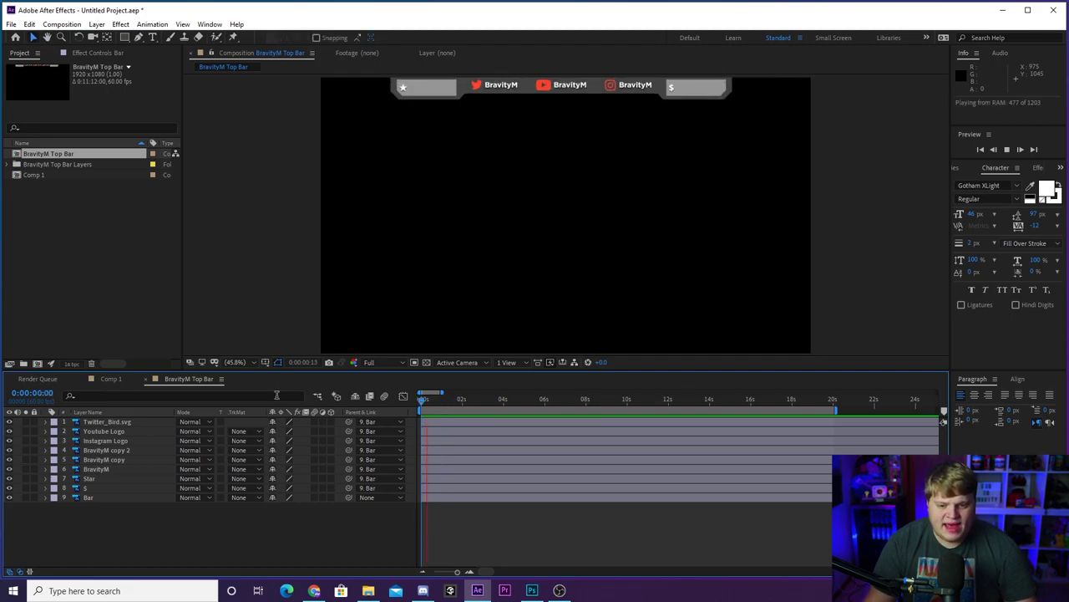
pyautogui.press('space')
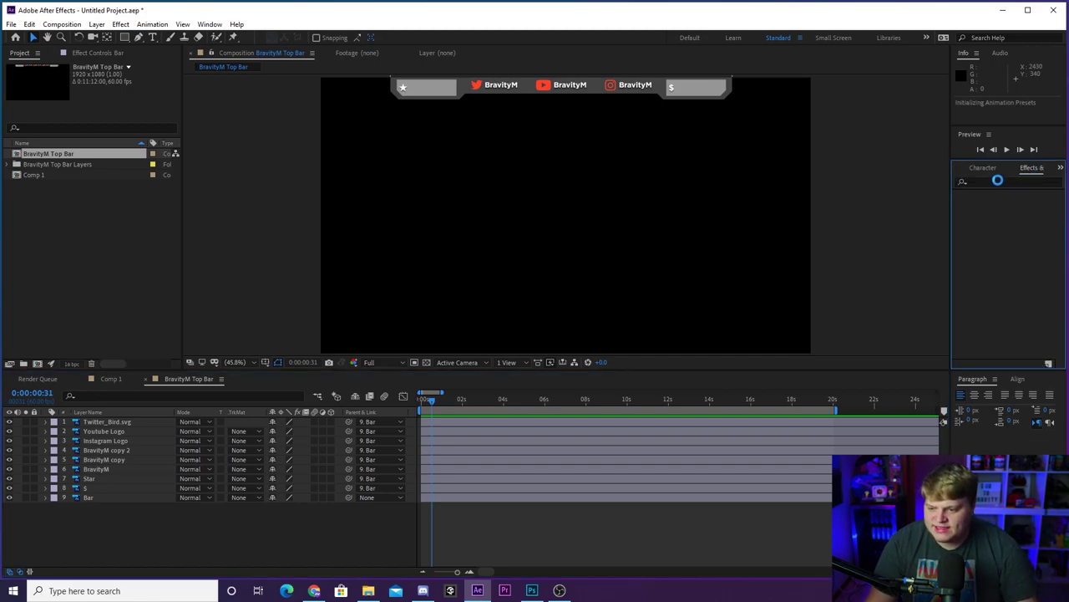
# Apply the CC Light Sweep effect to the Bar layer and preview it.
pyautogui.hotkey('ctrl', '5')
pyautogui.write('light s')
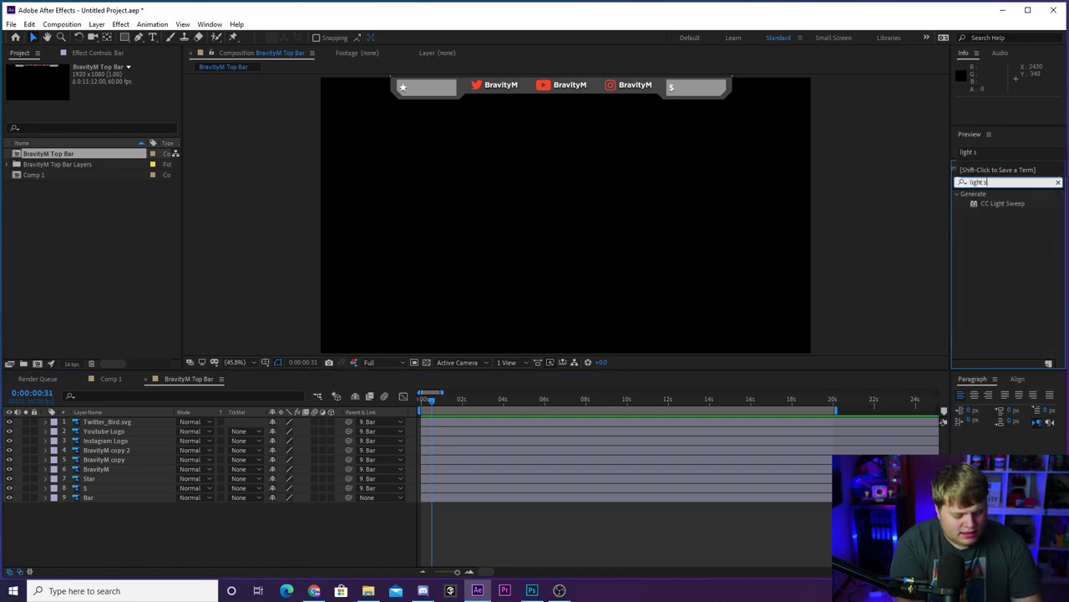
pyautogui.write('we')
pyautogui.click(1003, 204)
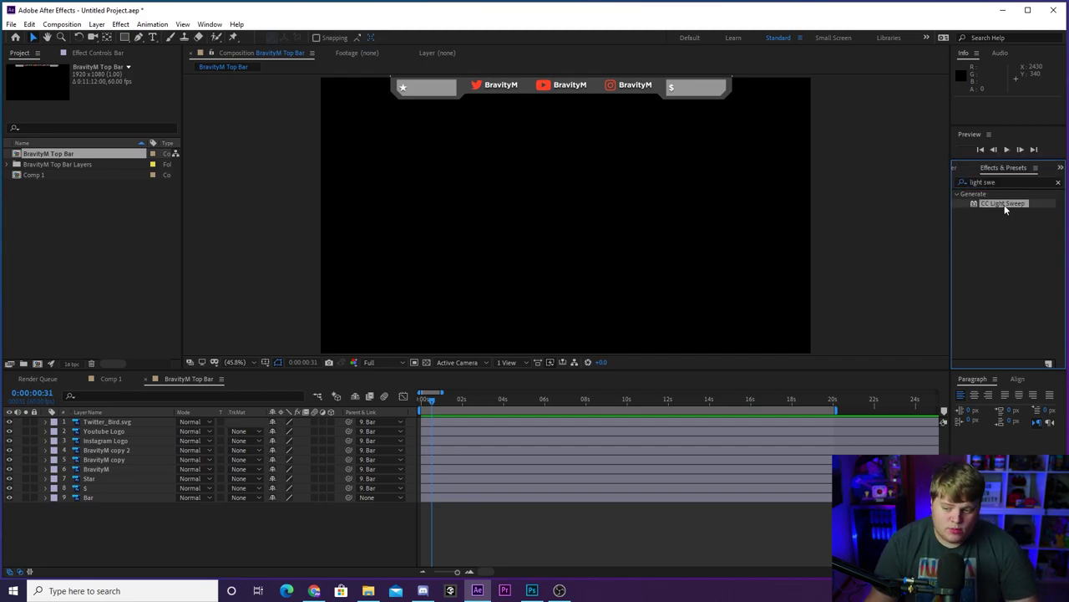
pyautogui.moveTo(1001, 203); pyautogui.dragTo(117, 500)
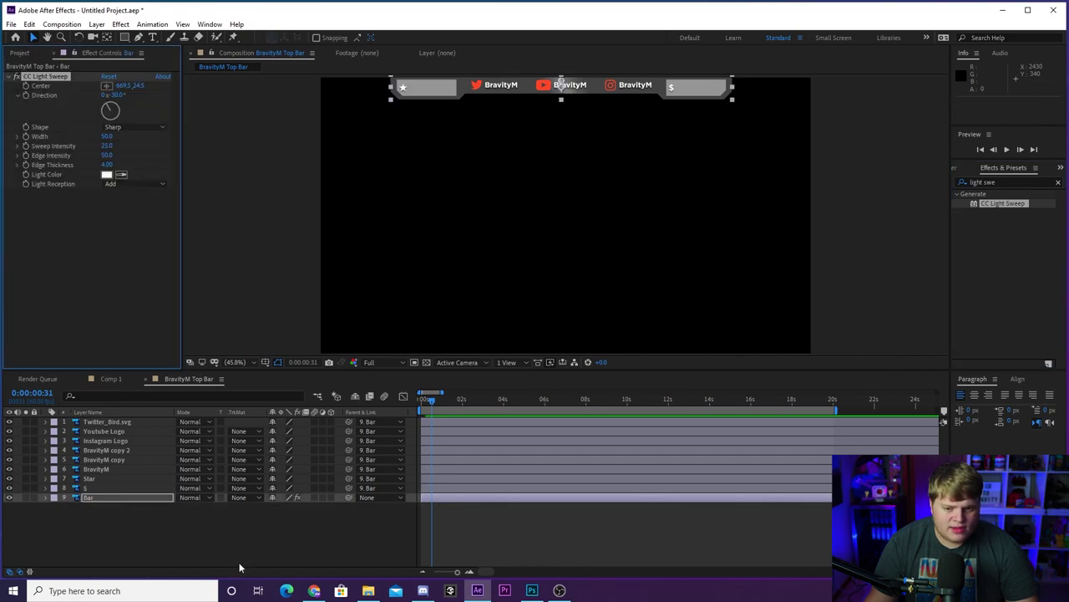
pyautogui.scroll(1, 573, 215)
pyautogui.moveTo(574, 212); pyautogui.dragTo(559, 299)
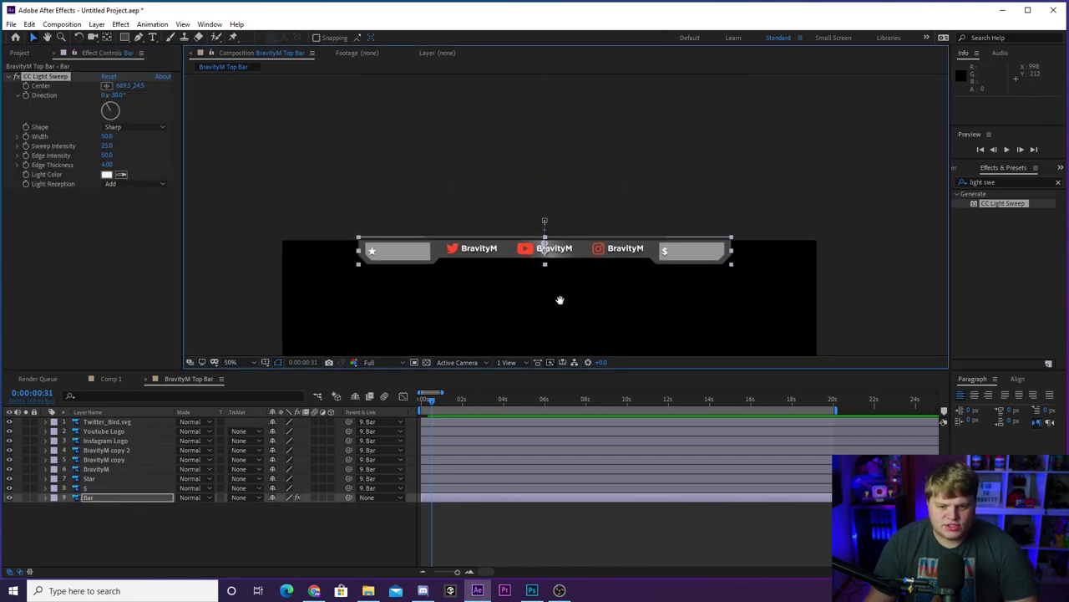
pyautogui.click(571, 267)
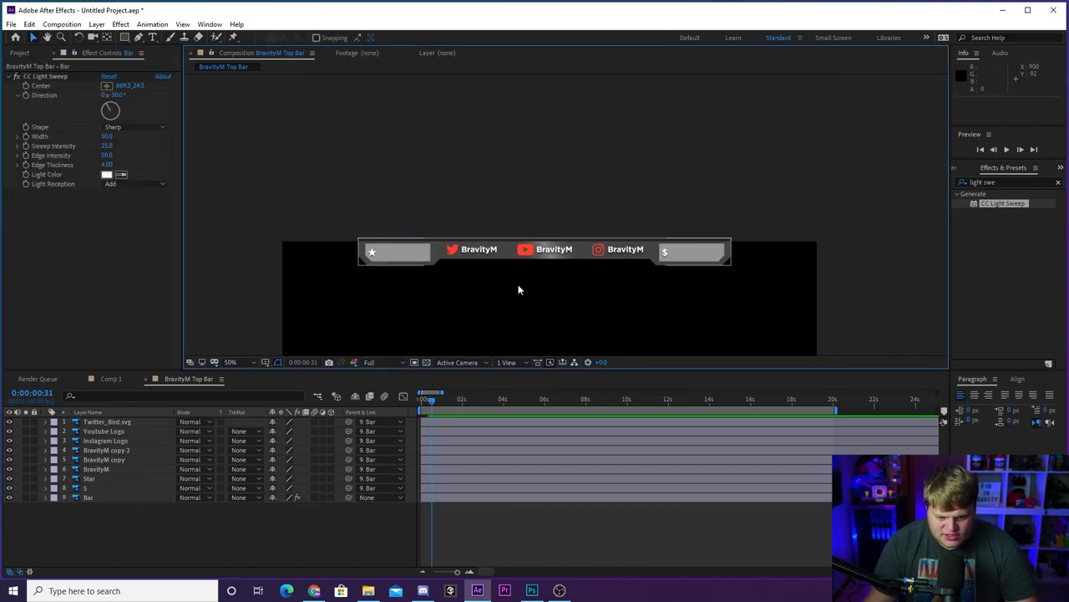
pyautogui.press('space')
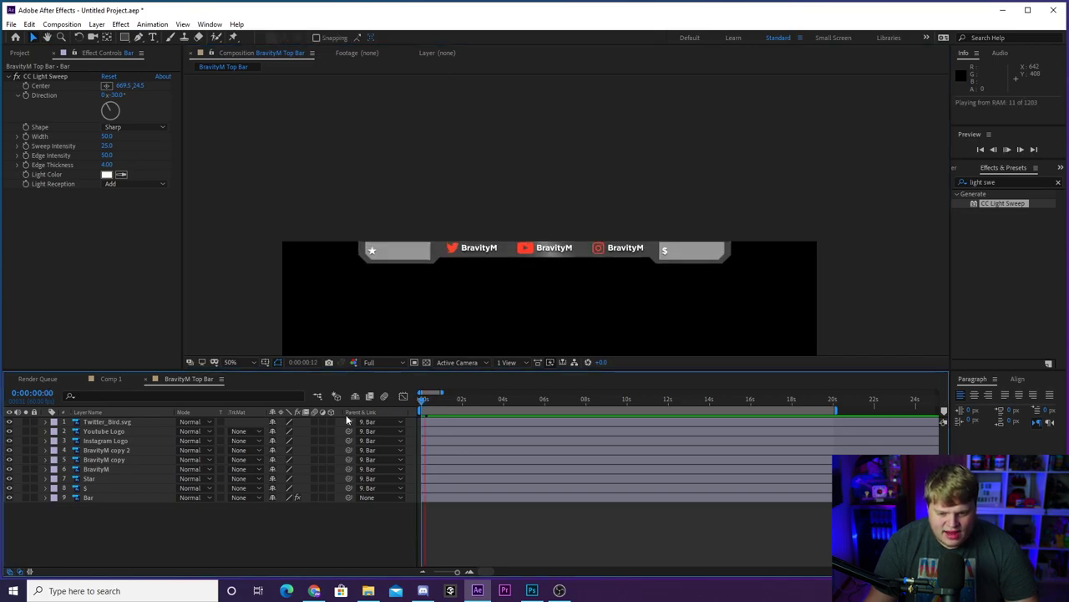
# Animate the light sweep's Center from the bar's right to its left by 0:00:01:06, then preview.
pyautogui.click(44, 96)
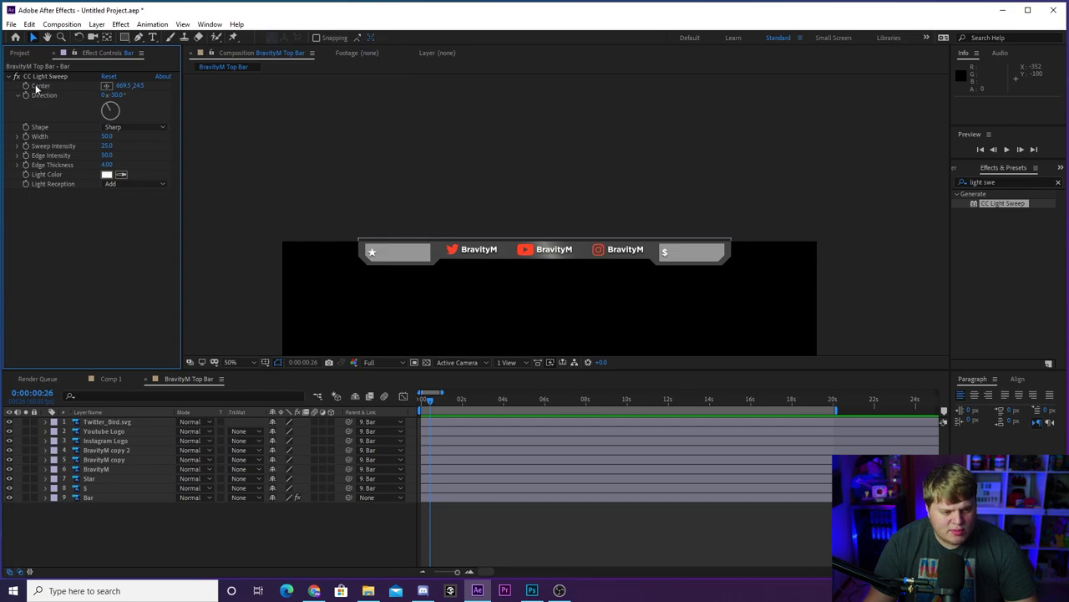
pyautogui.click(37, 89)
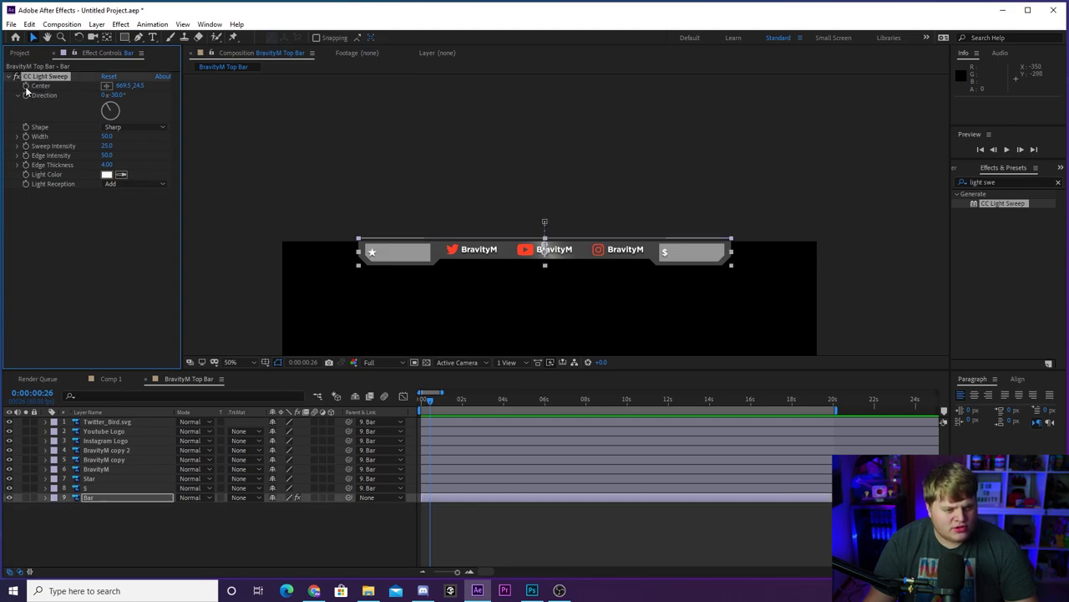
pyautogui.moveTo(539, 246); pyautogui.dragTo(771, 241)
pyautogui.moveTo(457, 571); pyautogui.dragTo(470, 571)
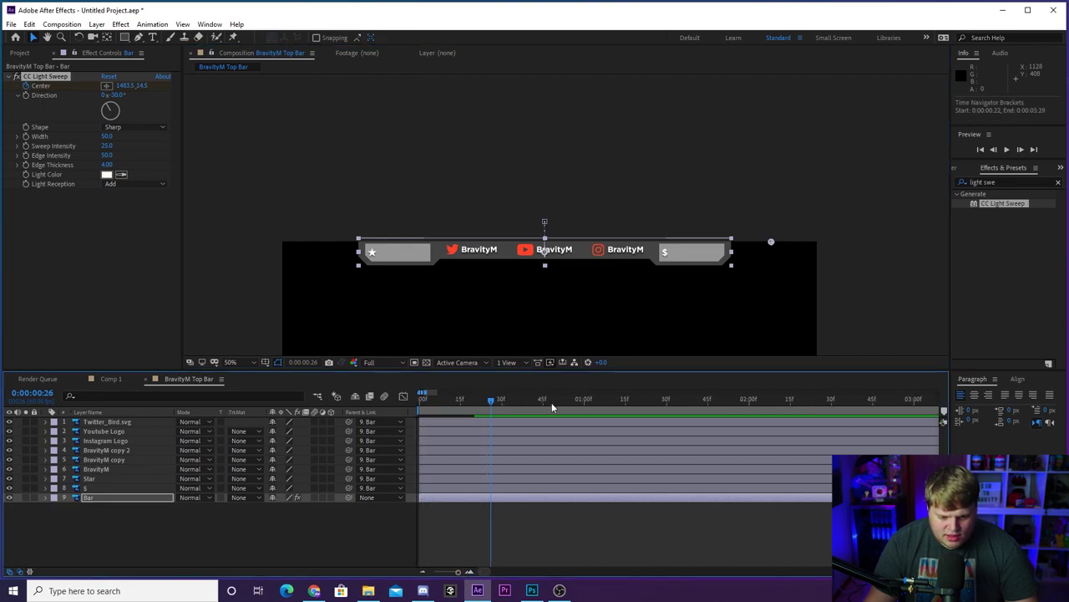
pyautogui.moveTo(502, 405); pyautogui.dragTo(601, 401)
pyautogui.moveTo(772, 242); pyautogui.dragTo(297, 345)
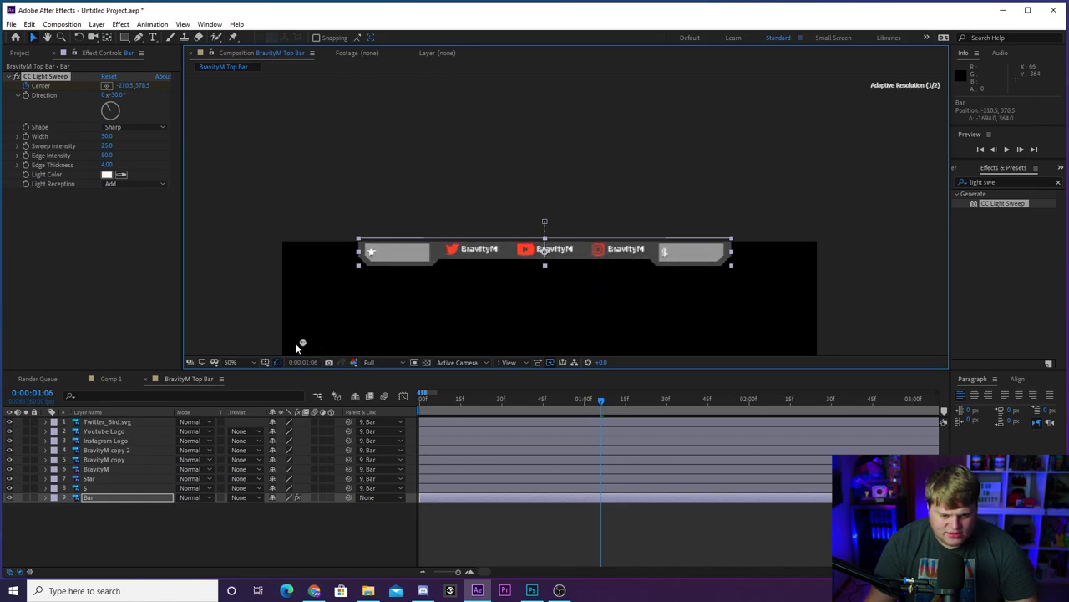
pyautogui.click(222, 332)
pyautogui.press('Home')
pyautogui.press('space')
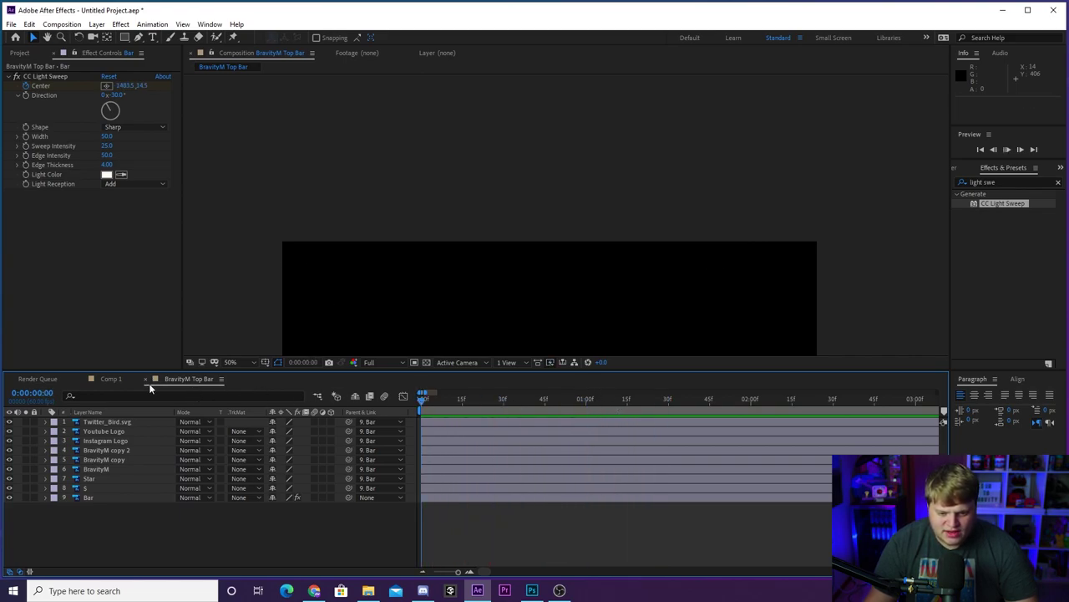
pyautogui.press('space')
pyautogui.click(231, 362)
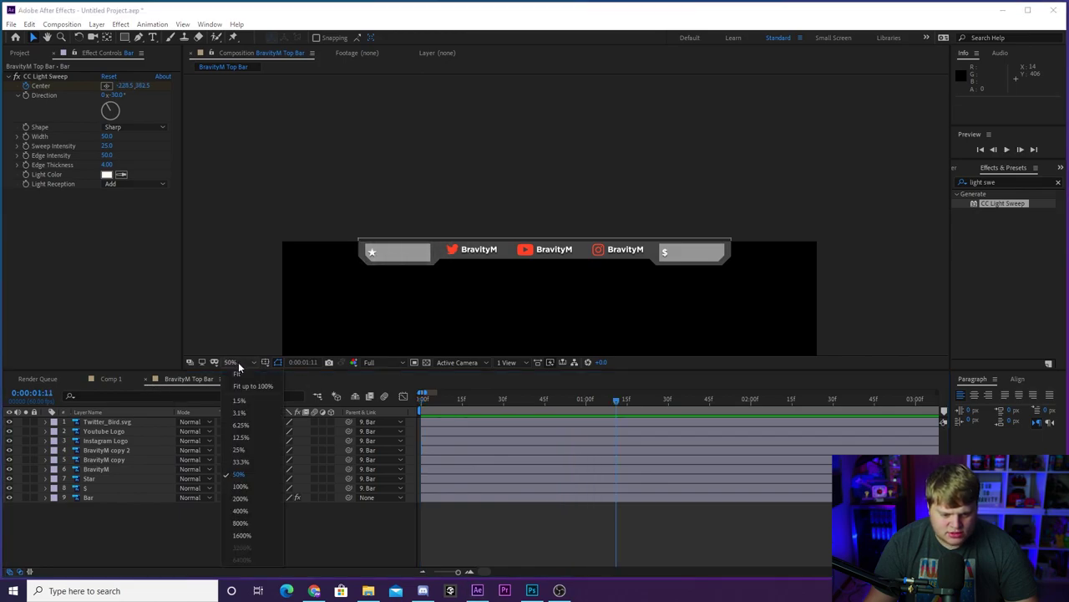
pyautogui.click(247, 373)
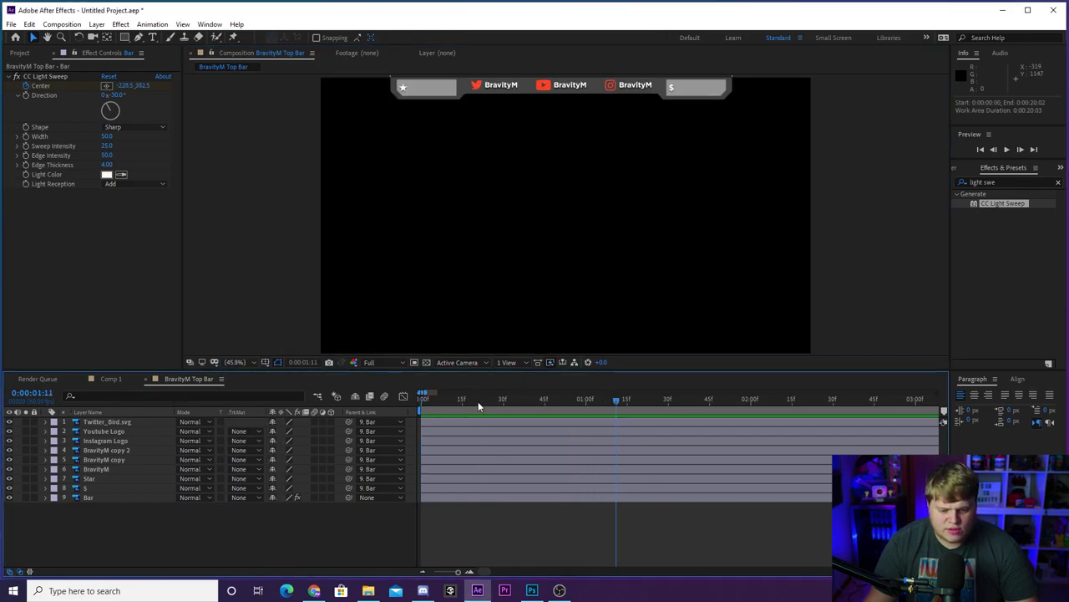